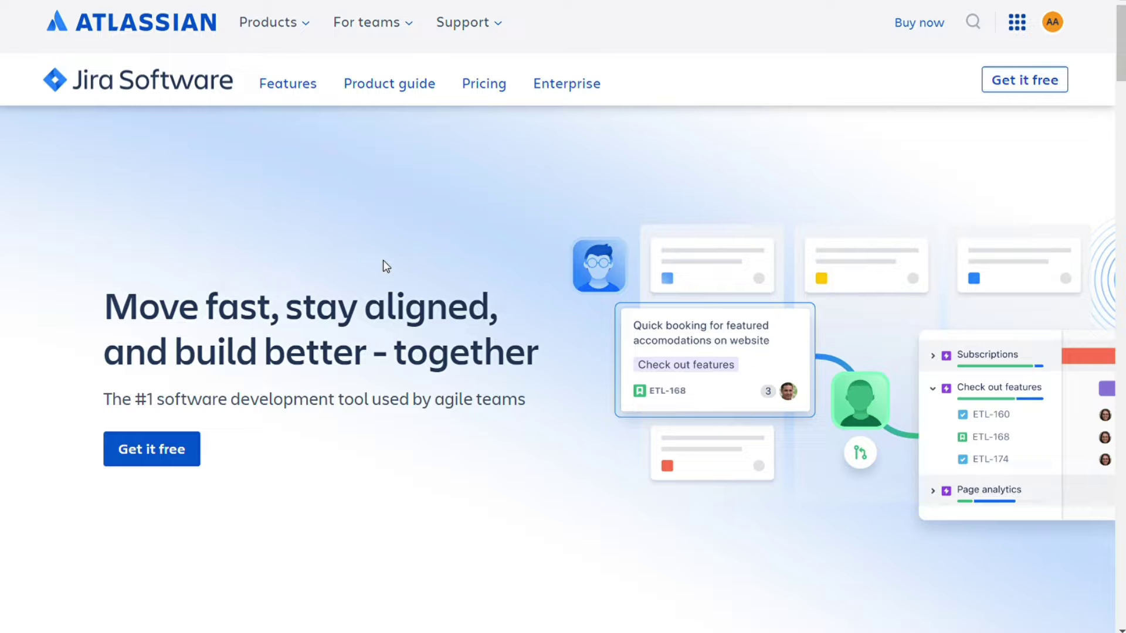
Step: Scroll down the Jira Software page to the 'All from a single source of truth' section
{"action": "scroll", "coordinate": [330, 231], "scroll_direction": "down", "scroll_amount": 5}
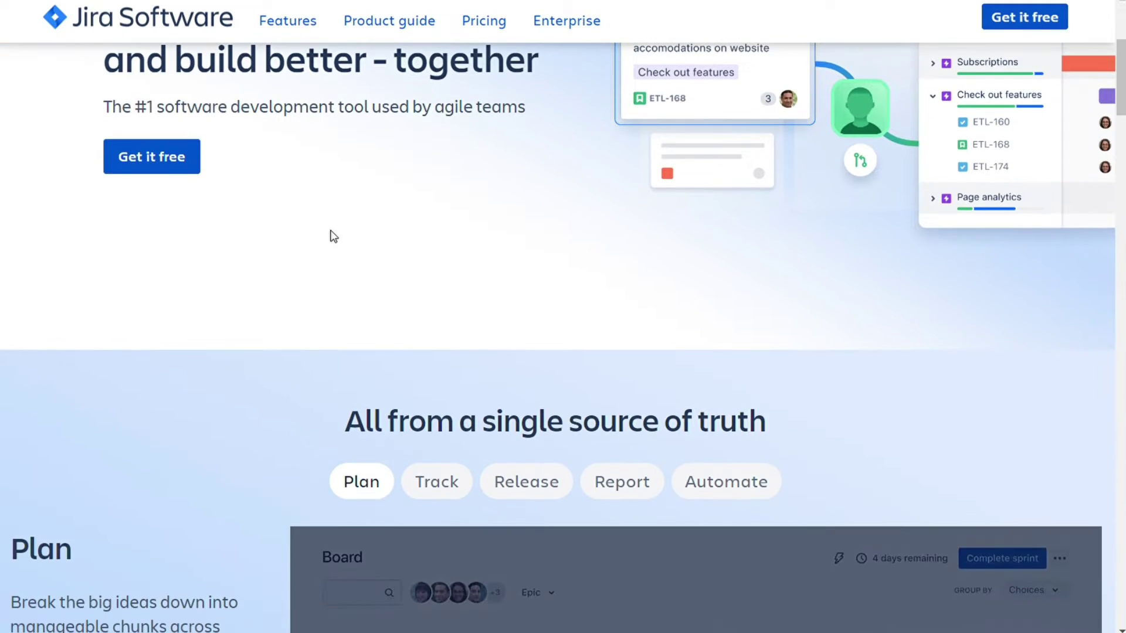
{"action": "scroll", "coordinate": [329, 230], "scroll_direction": "up", "scroll_amount": 5}
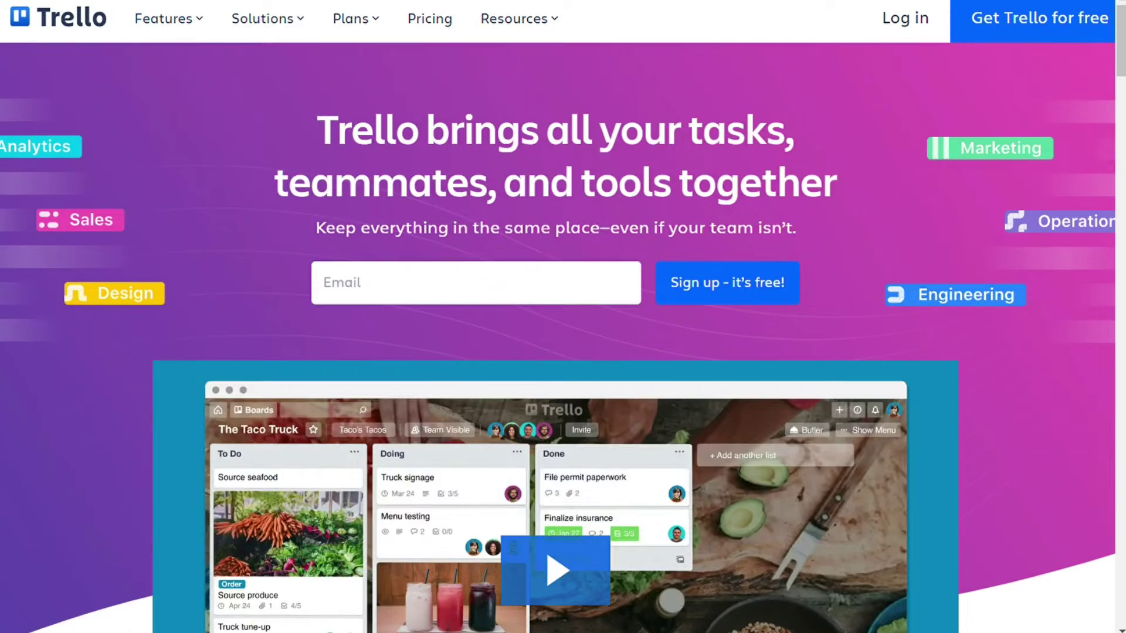
{"action": "scroll", "coordinate": [272, 137], "scroll_direction": "down", "scroll_amount": 5}
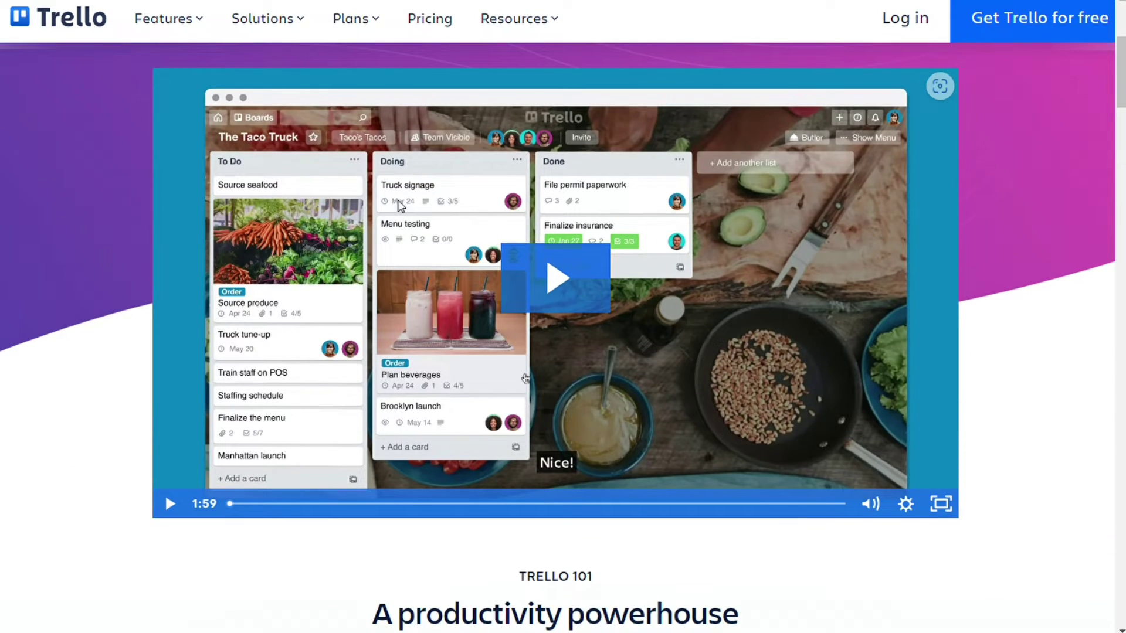
{"action": "scroll", "coordinate": [127, 214], "scroll_direction": "down", "scroll_amount": 10}
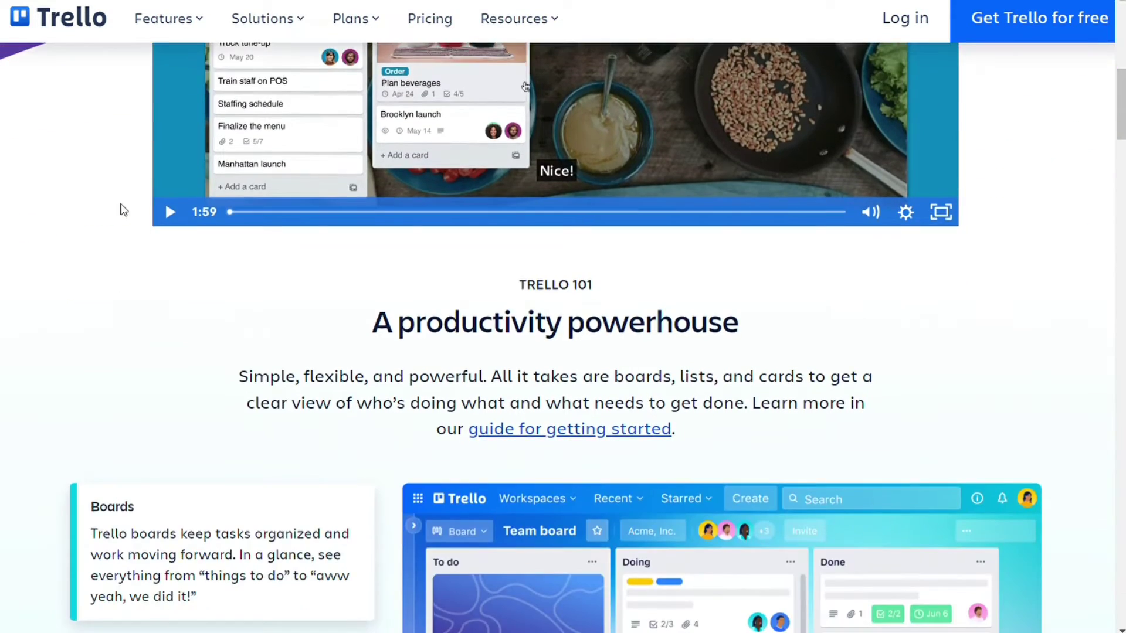
{"action": "scroll", "coordinate": [126, 214], "scroll_direction": "down", "scroll_amount": 2}
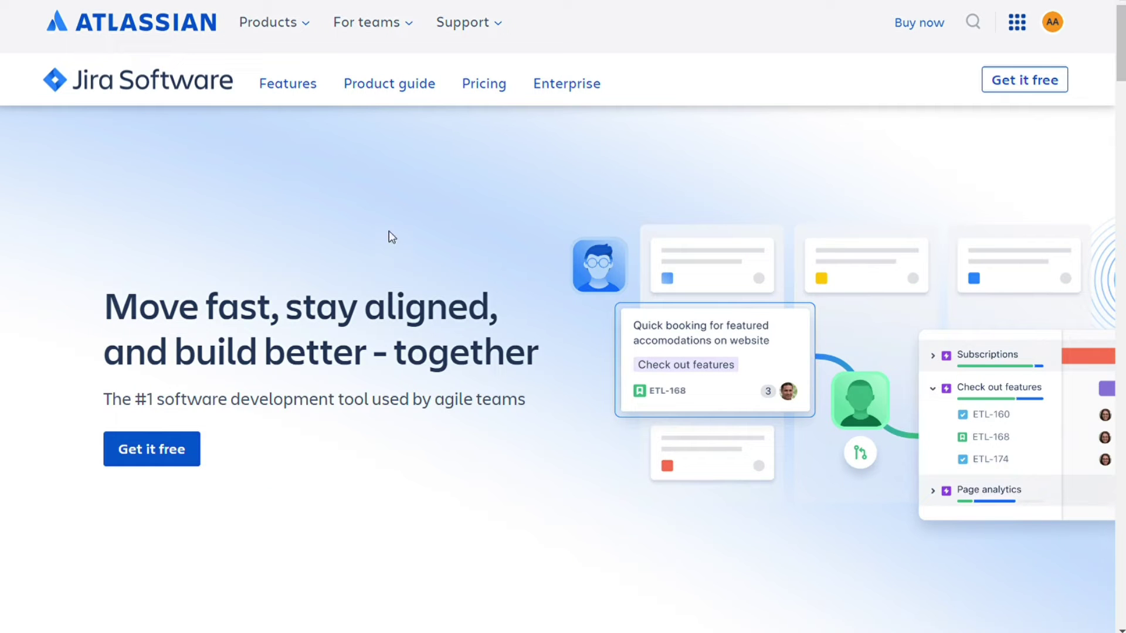
{"action": "scroll", "coordinate": [823, 372], "scroll_direction": "down", "scroll_amount": 10}
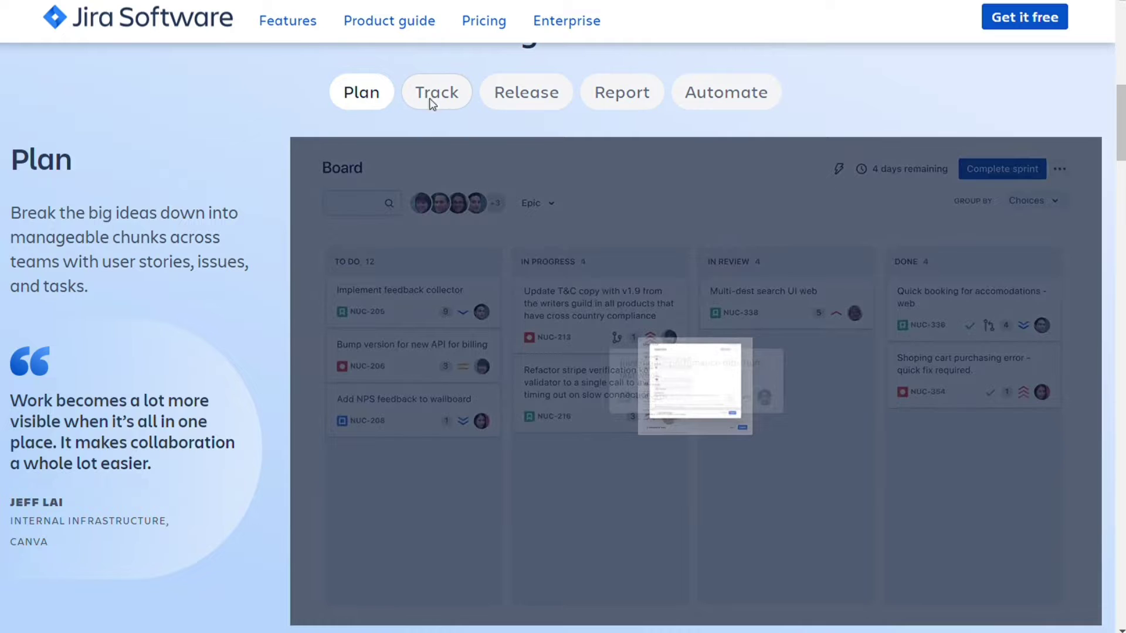
Step: Step through the Track, Release, Report and Automate feature overviews, ending on Automate
{"action": "left_click", "coordinate": [428, 97]}
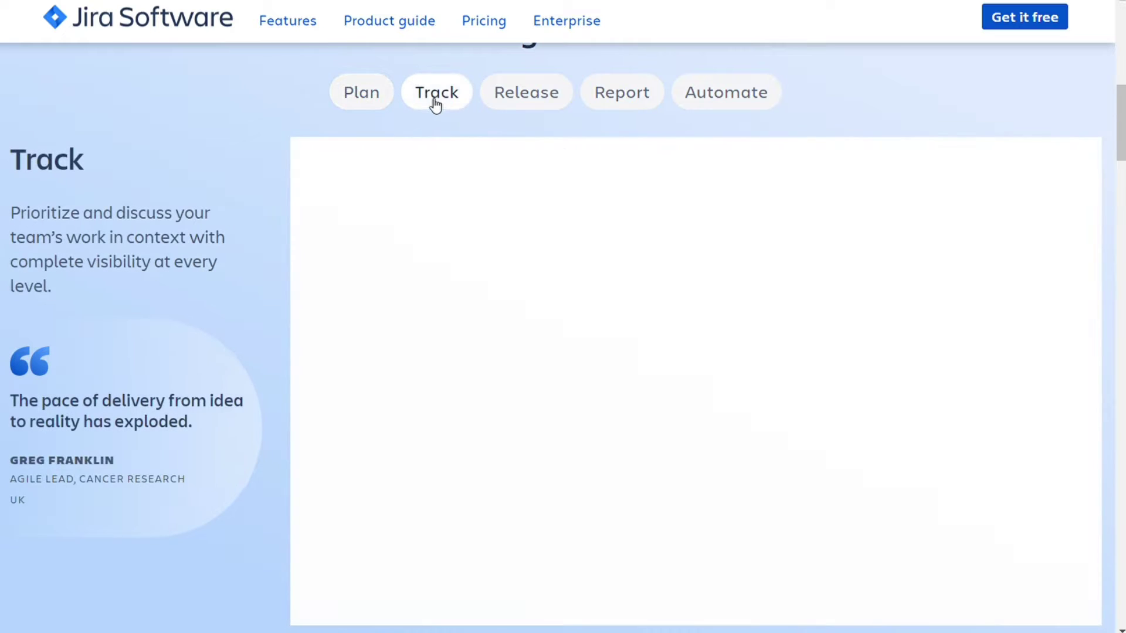
{"action": "left_click", "coordinate": [538, 101]}
{"action": "left_click", "coordinate": [622, 103]}
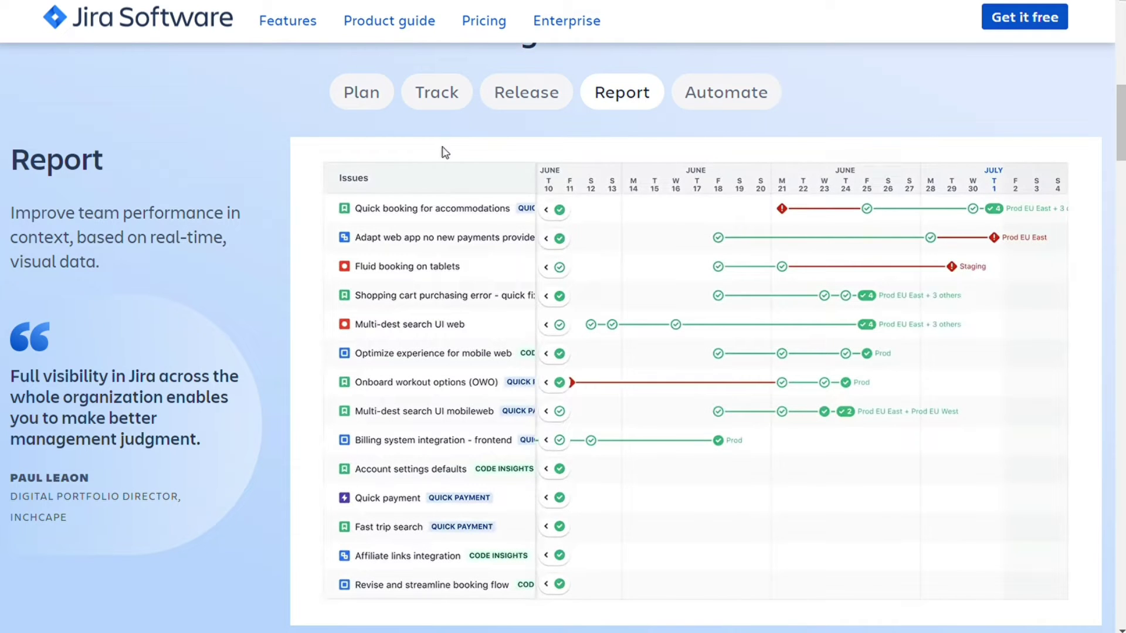
{"action": "scroll", "coordinate": [261, 109], "scroll_direction": "down", "scroll_amount": 2}
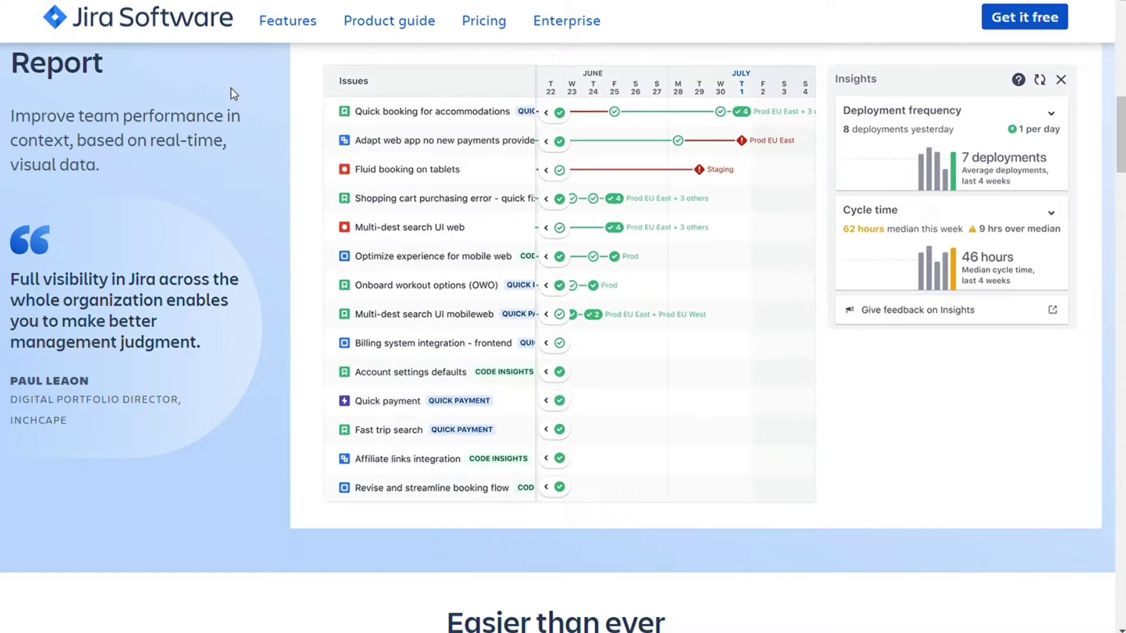
{"action": "scroll", "coordinate": [252, 212], "scroll_direction": "up", "scroll_amount": 2}
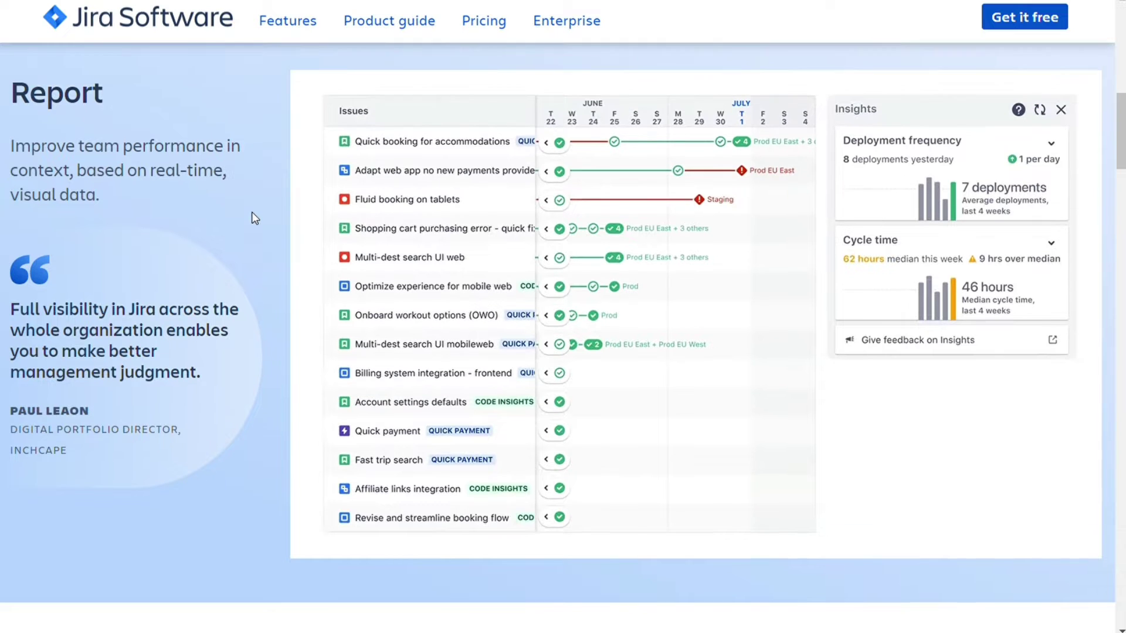
{"action": "left_click", "coordinate": [752, 103]}
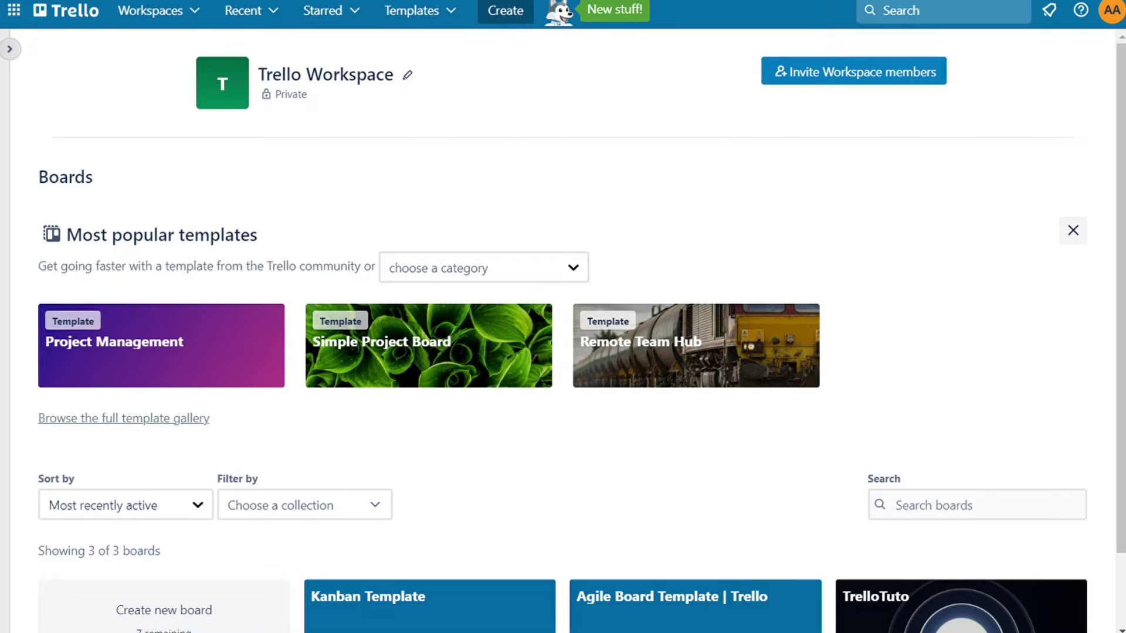
Step: Expand the Trello workspace sidebar and preview the list of top board templates
{"action": "left_click", "coordinate": [11, 49]}
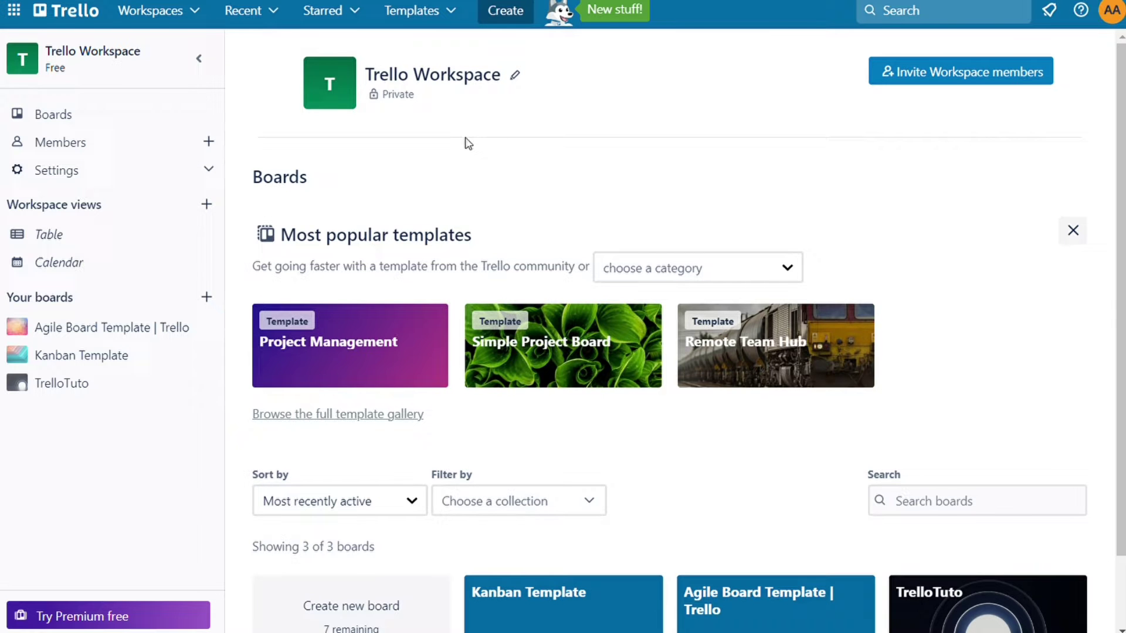
{"action": "scroll", "coordinate": [445, 162], "scroll_direction": "down", "scroll_amount": 2}
{"action": "scroll", "coordinate": [445, 166], "scroll_direction": "up", "scroll_amount": 2}
{"action": "left_click", "coordinate": [455, 21]}
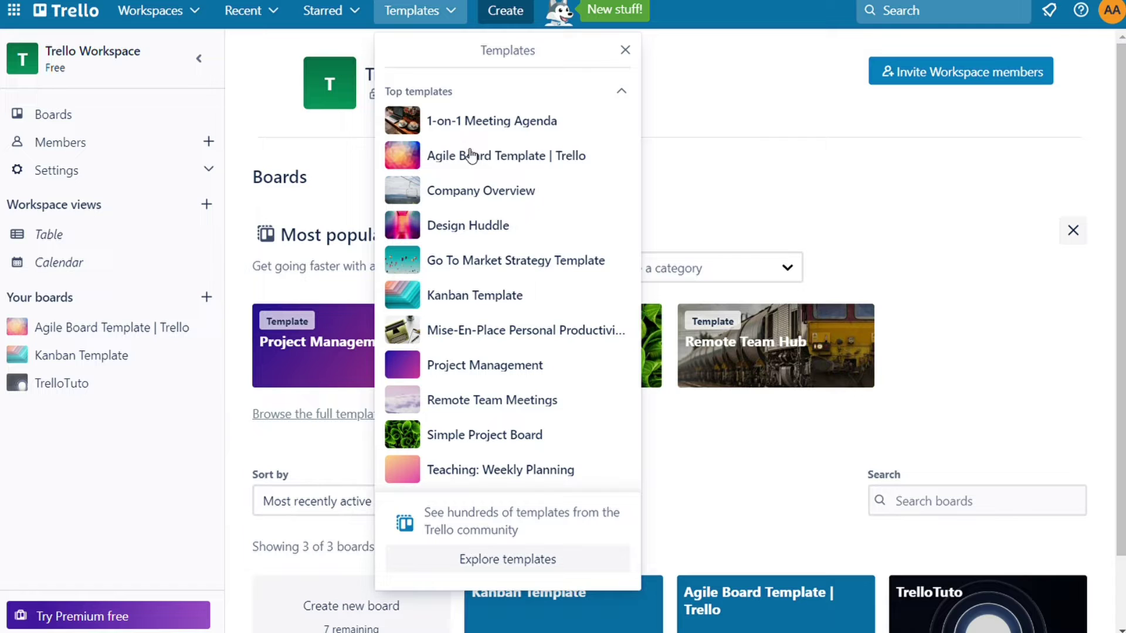
{"action": "left_click", "coordinate": [722, 151]}
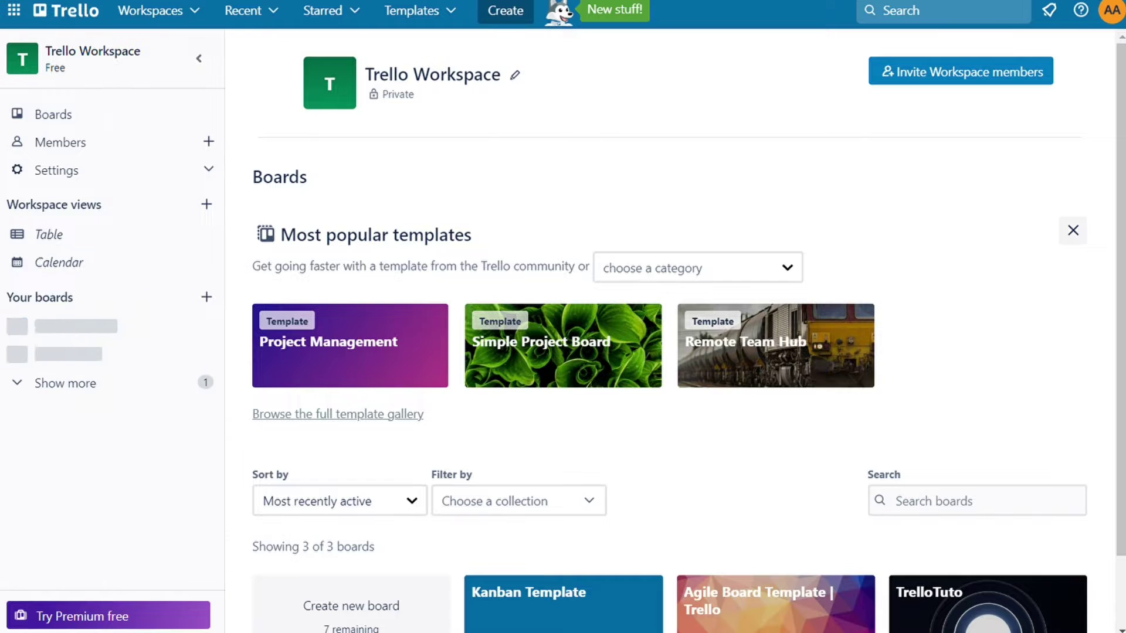
Step: Create a new board from the Kanban Template, keeping its cards
{"action": "left_click", "coordinate": [426, 10]}
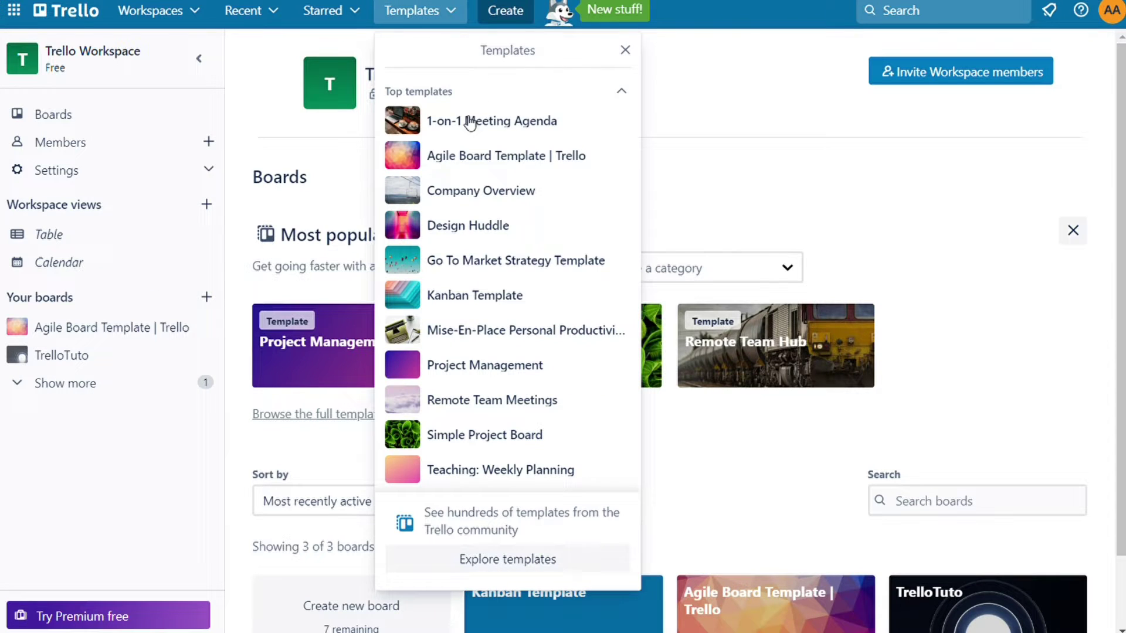
{"action": "left_click", "coordinate": [476, 293]}
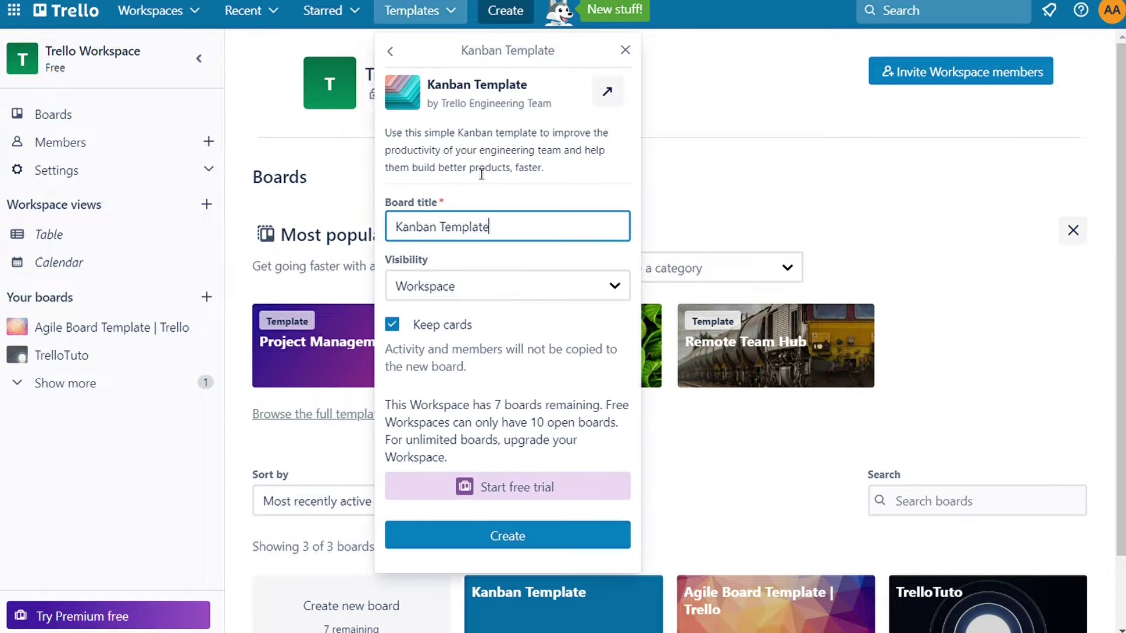
{"action": "left_click", "coordinate": [490, 535]}
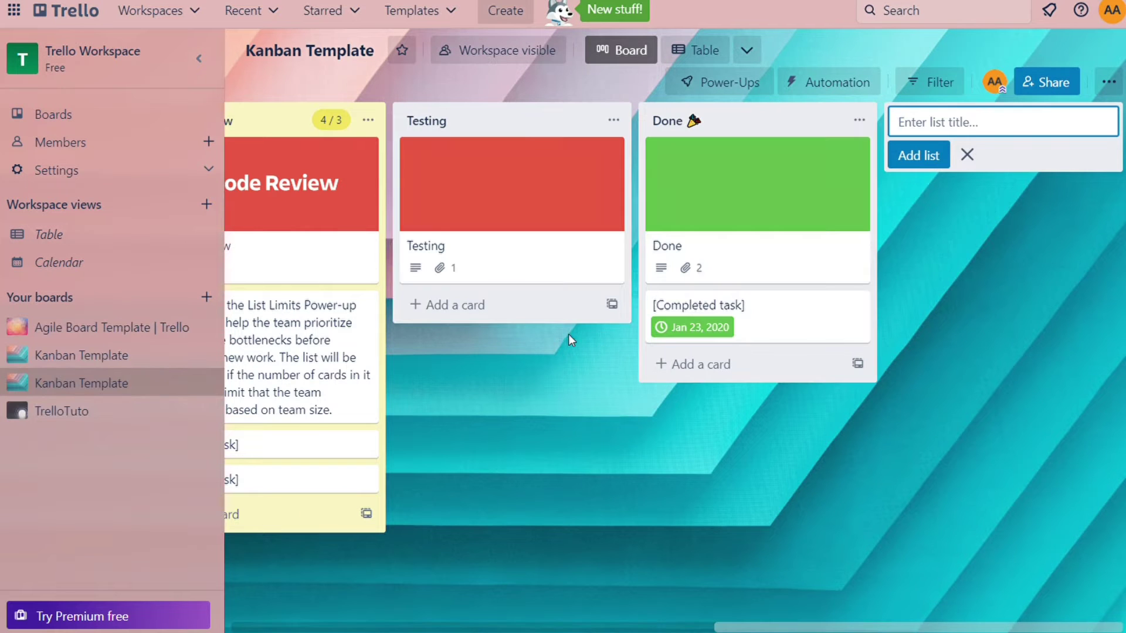
Step: Hide the sidebar, try and cancel new cards in Backlog and Design, then open Agile Board Template
{"action": "left_click", "coordinate": [194, 62]}
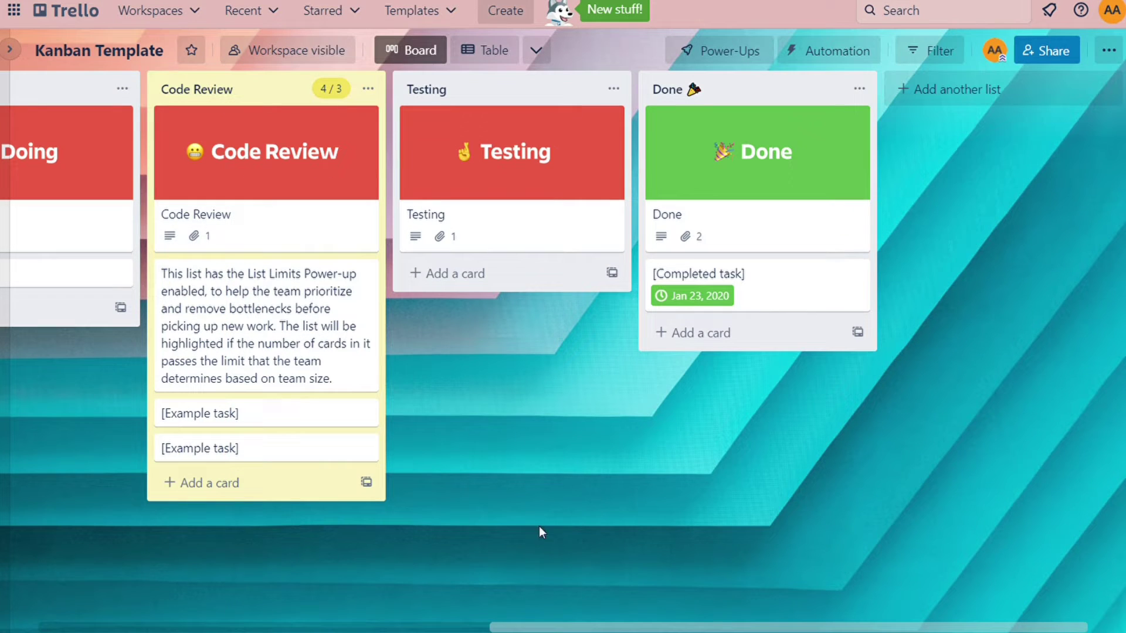
{"action": "left_click_drag", "start_coordinate": [543, 628], "coordinate": [44, 568]}
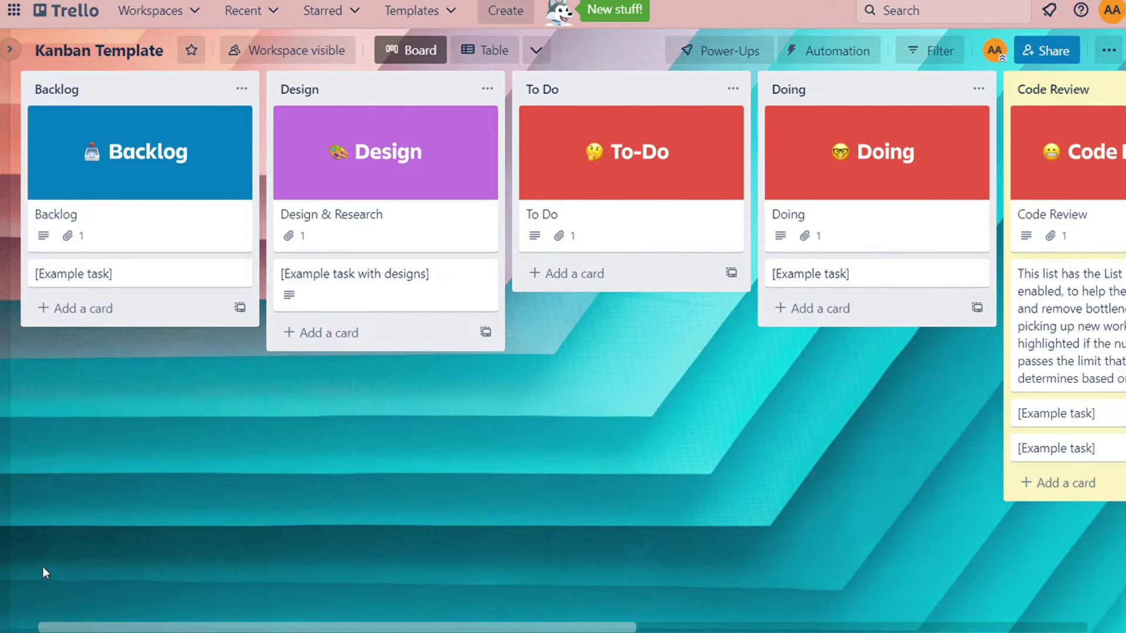
{"action": "left_click", "coordinate": [87, 309]}
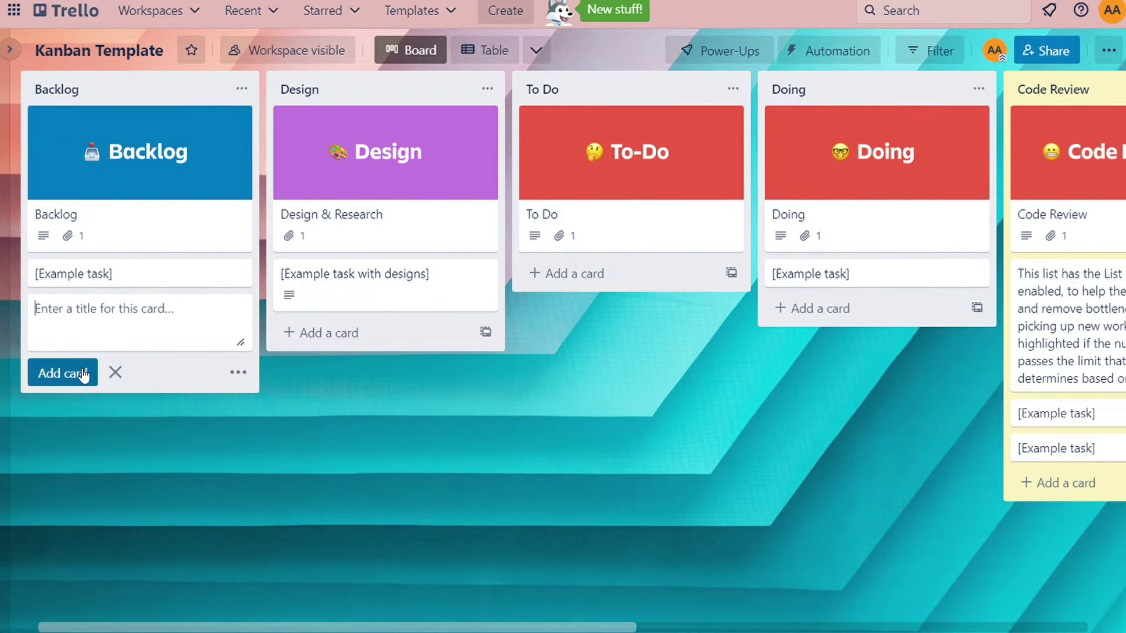
{"action": "left_click", "coordinate": [116, 373]}
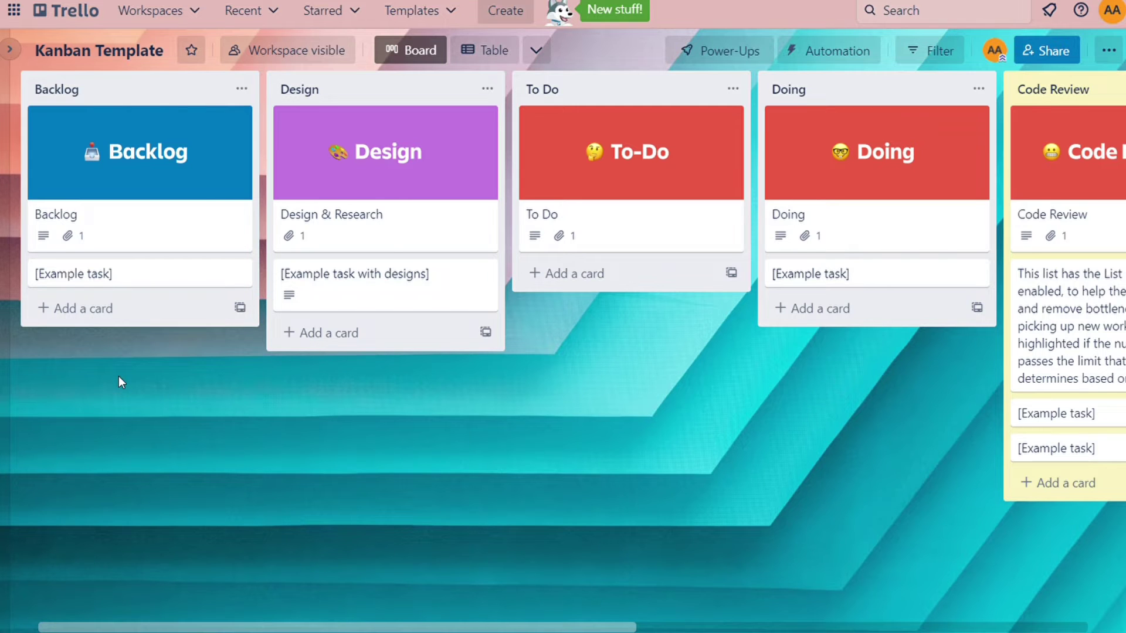
{"action": "left_click", "coordinate": [356, 335]}
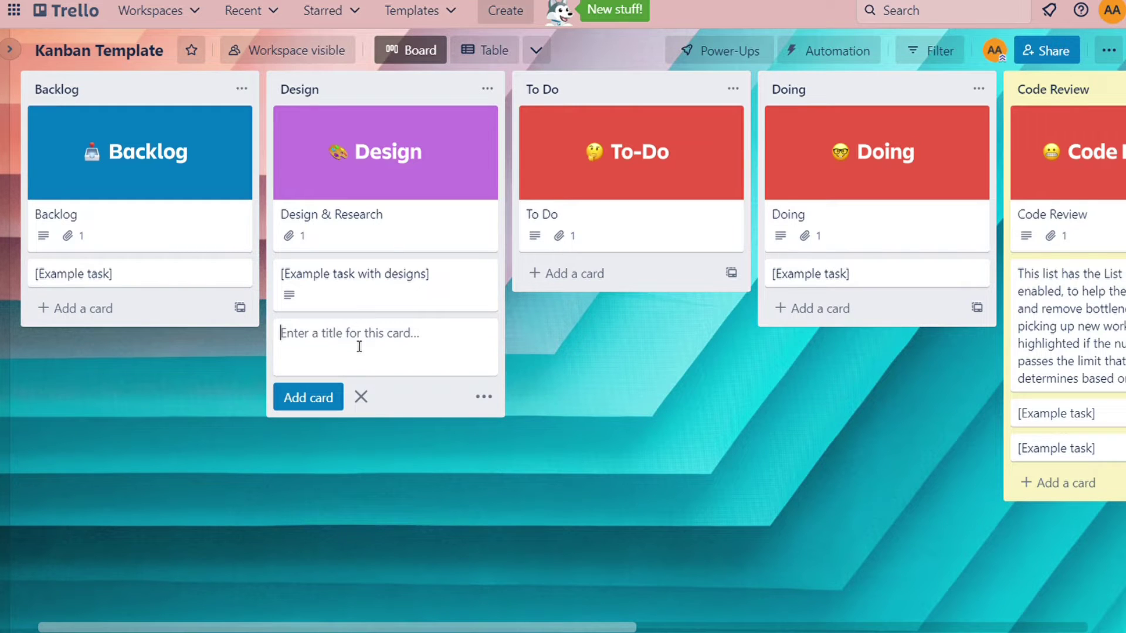
{"action": "left_click", "coordinate": [362, 401]}
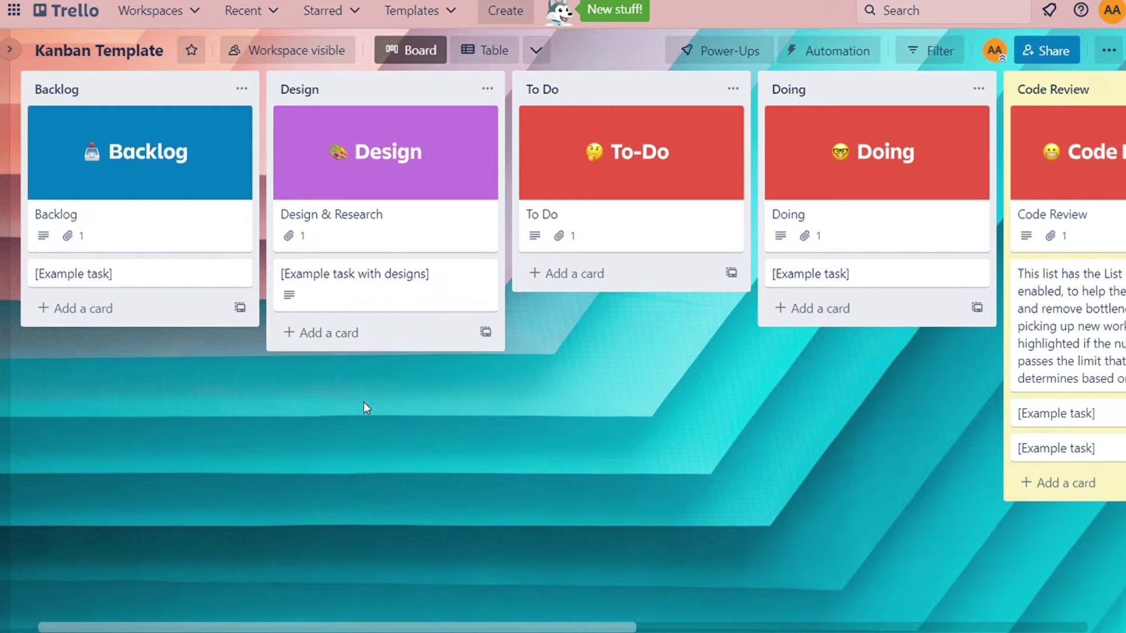
{"action": "left_click", "coordinate": [12, 50]}
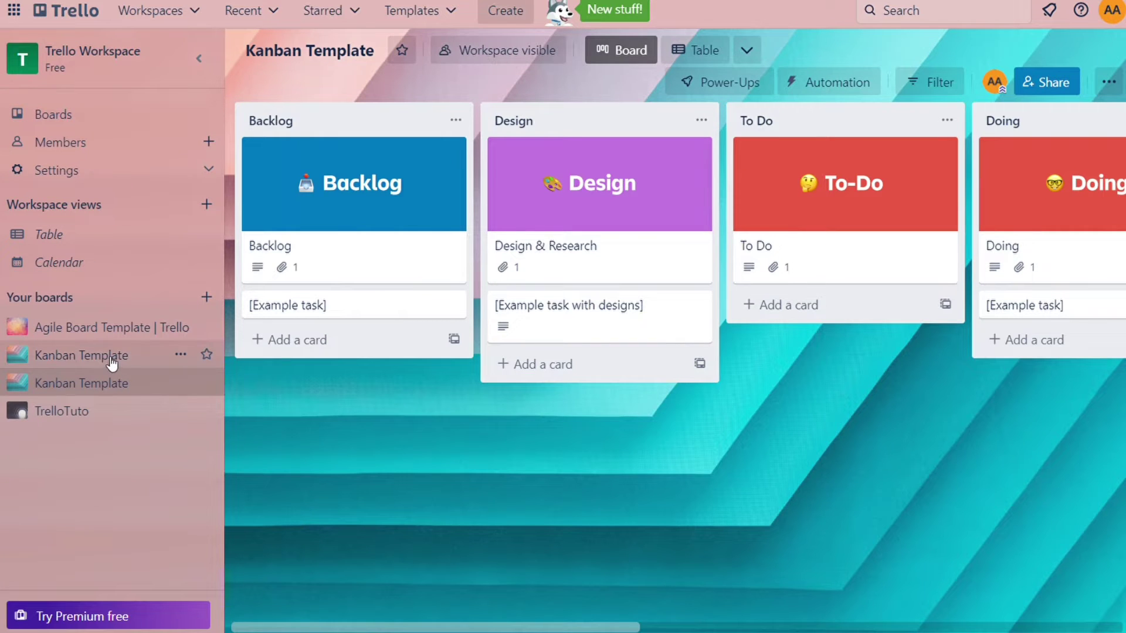
{"action": "left_click", "coordinate": [103, 331]}
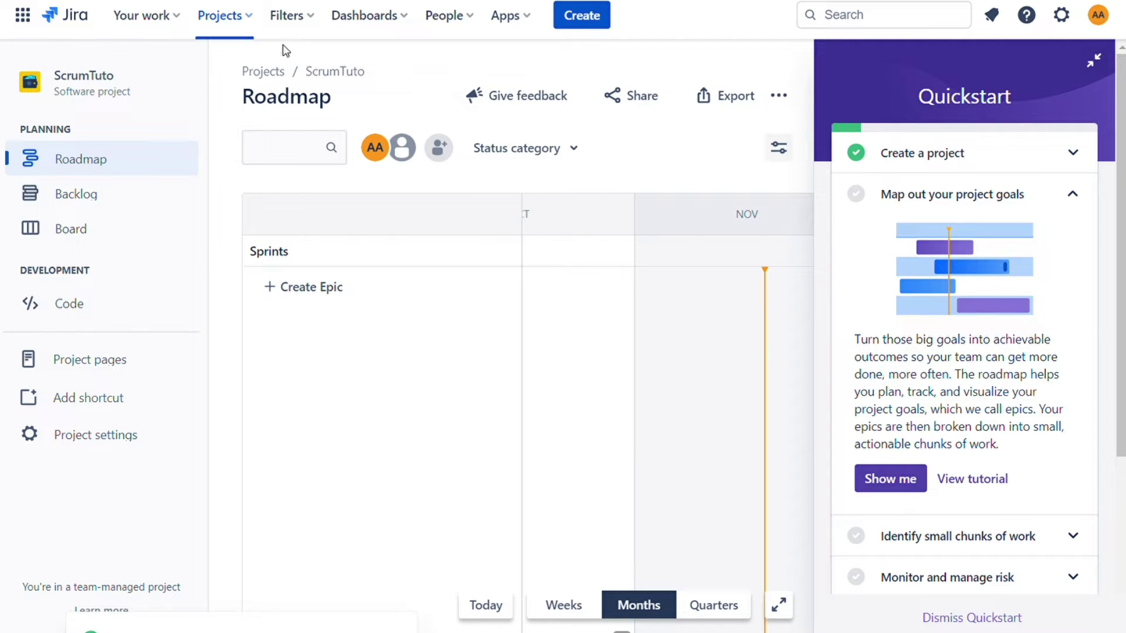
Step: Check and close the projects list, People collaborators and Apps menu on the ScrumTuto roadmap
{"action": "left_click", "coordinate": [255, 18]}
{"action": "left_click", "coordinate": [254, 19]}
{"action": "left_click", "coordinate": [477, 31]}
{"action": "left_click", "coordinate": [477, 31]}
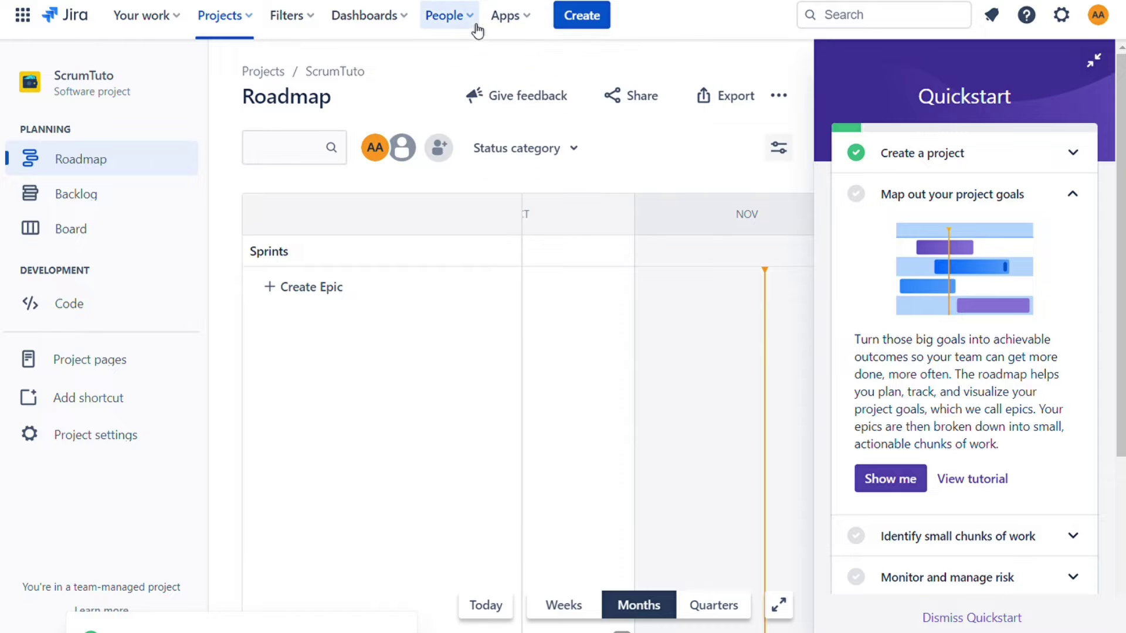
{"action": "left_click", "coordinate": [530, 20]}
{"action": "left_click", "coordinate": [533, 21]}
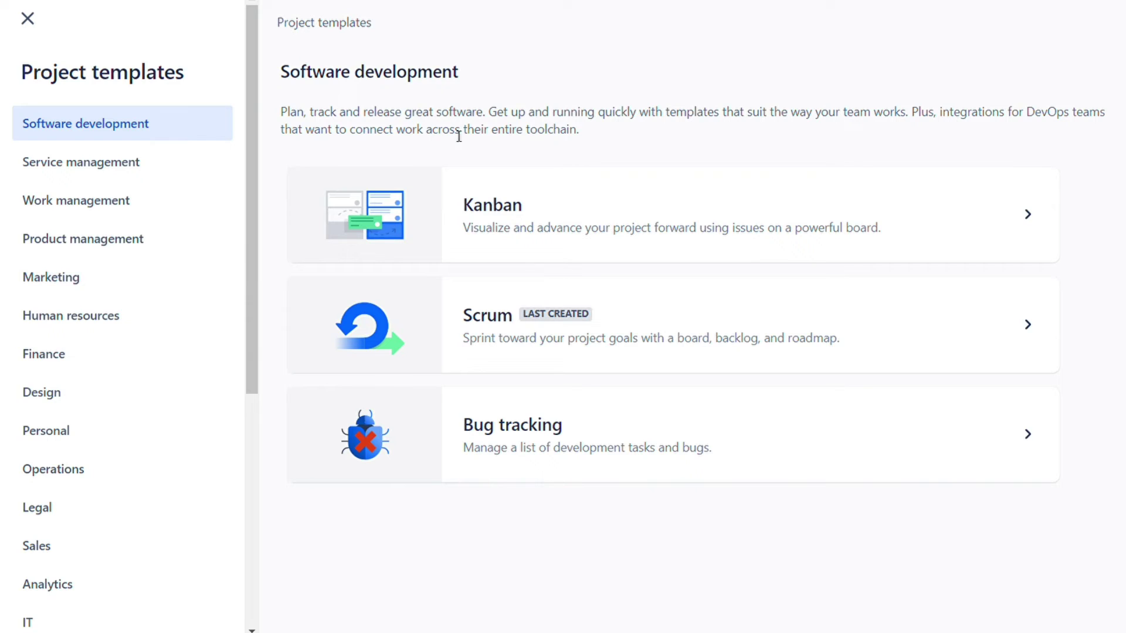
Step: View the Service management, Work management, Product management, Marketing, HR, Finance, Design and Personal templates
{"action": "left_click", "coordinate": [76, 163]}
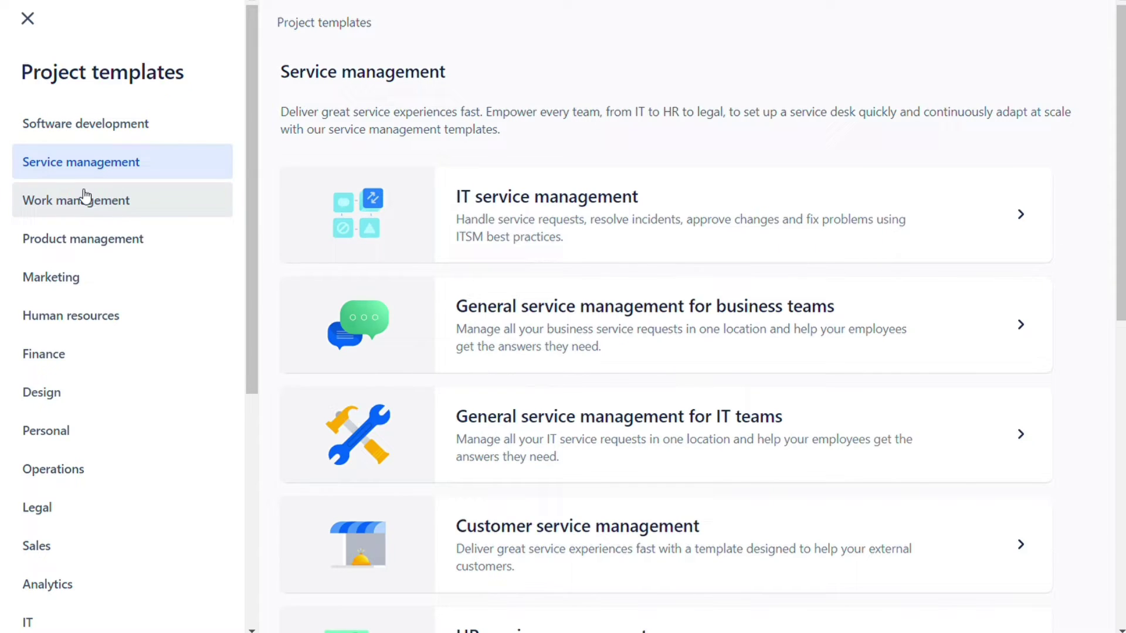
{"action": "left_click", "coordinate": [87, 202]}
{"action": "left_click", "coordinate": [95, 237]}
{"action": "left_click", "coordinate": [95, 276]}
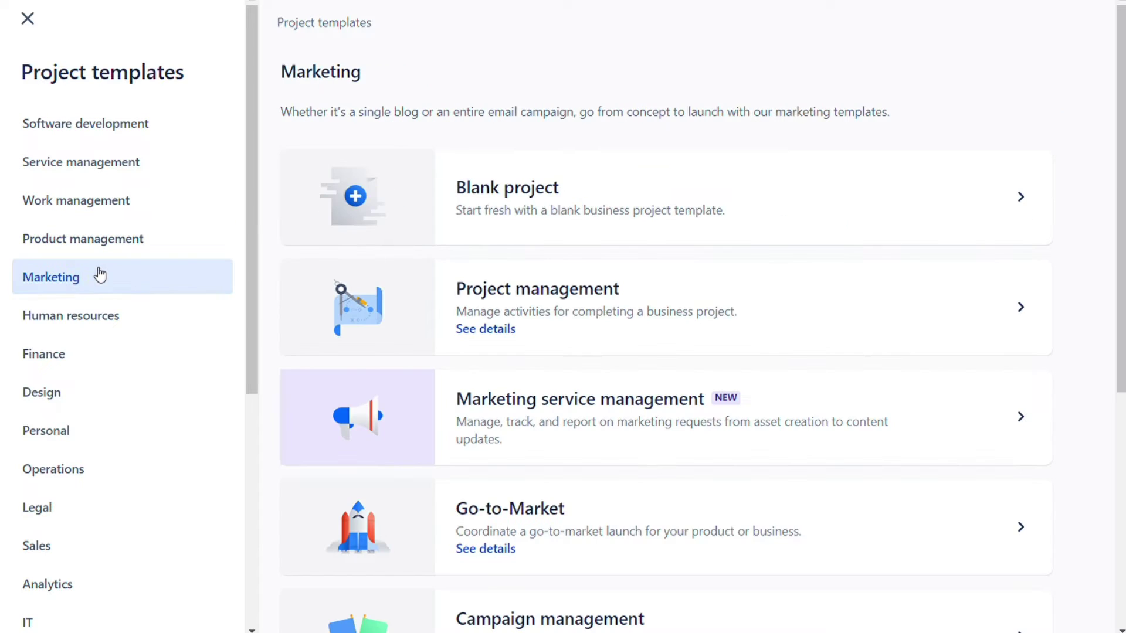
{"action": "left_click", "coordinate": [102, 322]}
{"action": "left_click", "coordinate": [103, 356]}
{"action": "left_click", "coordinate": [108, 392]}
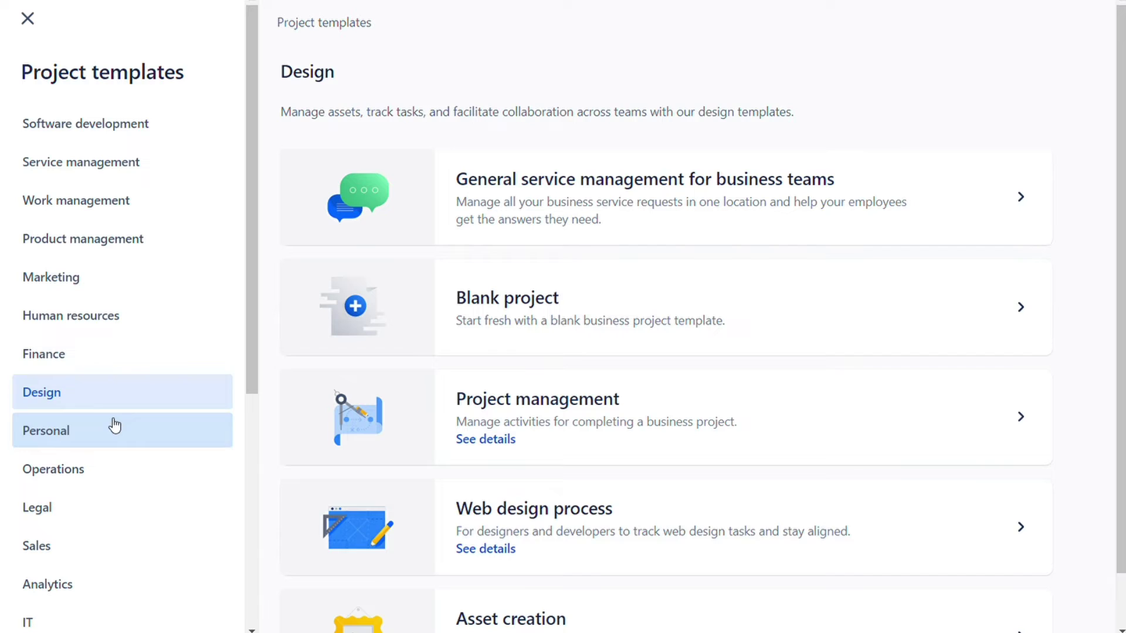
{"action": "left_click", "coordinate": [114, 428]}
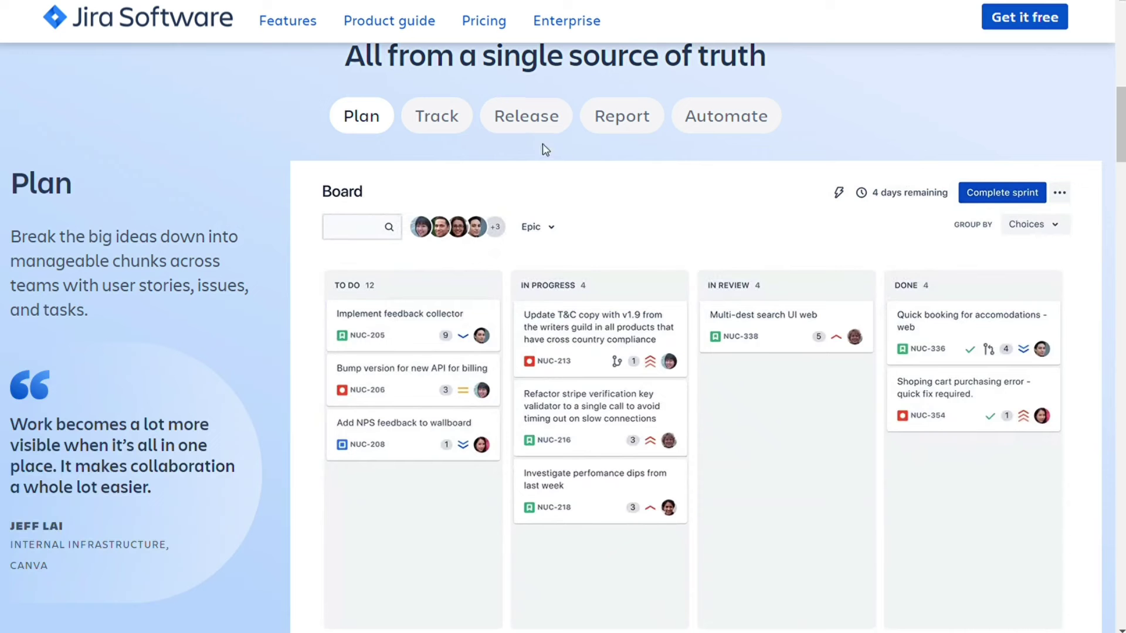
Step: Read the task management guide, highlight and clear its heading, then scroll the Work Management page
{"action": "scroll", "coordinate": [472, 149], "scroll_direction": "down", "scroll_amount": 2}
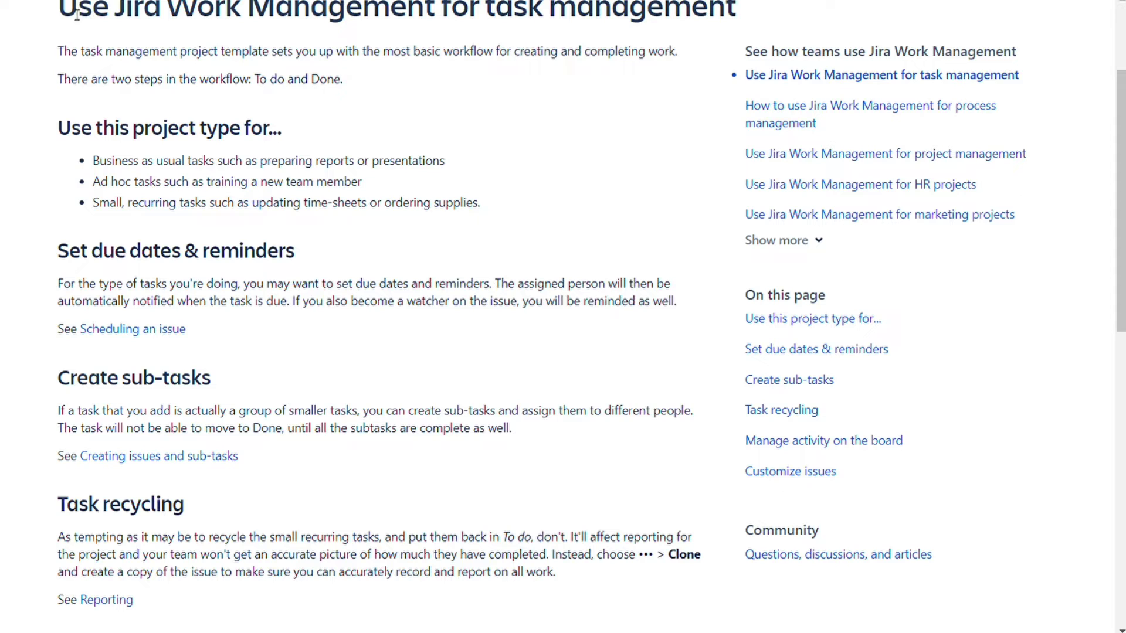
{"action": "left_click_drag", "start_coordinate": [77, 14], "coordinate": [703, 32]}
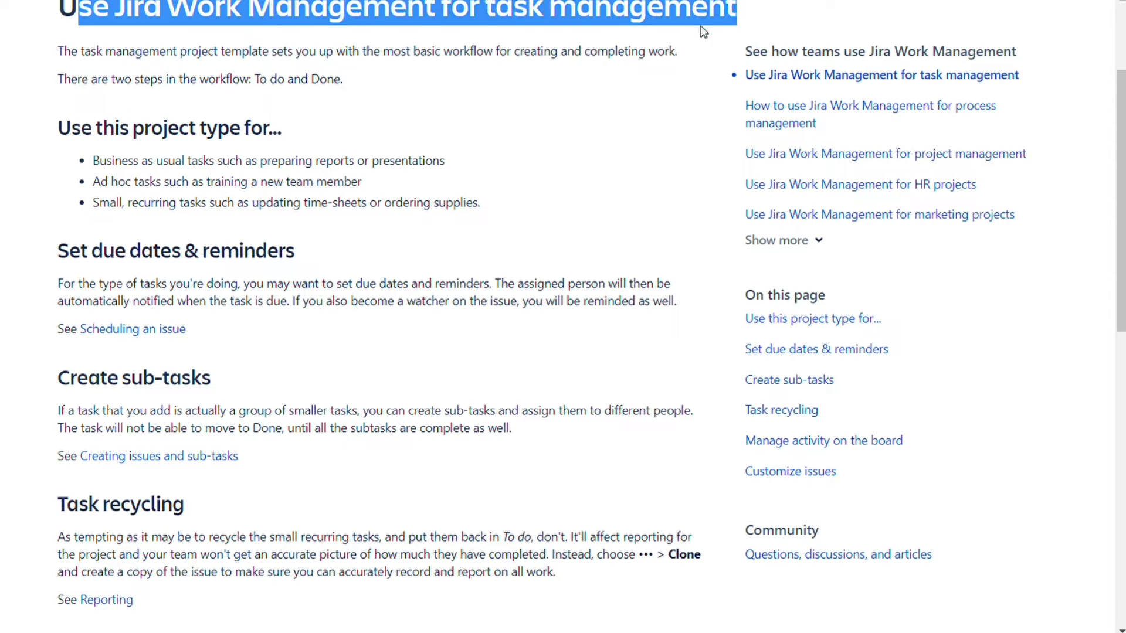
{"action": "left_click", "coordinate": [461, 20]}
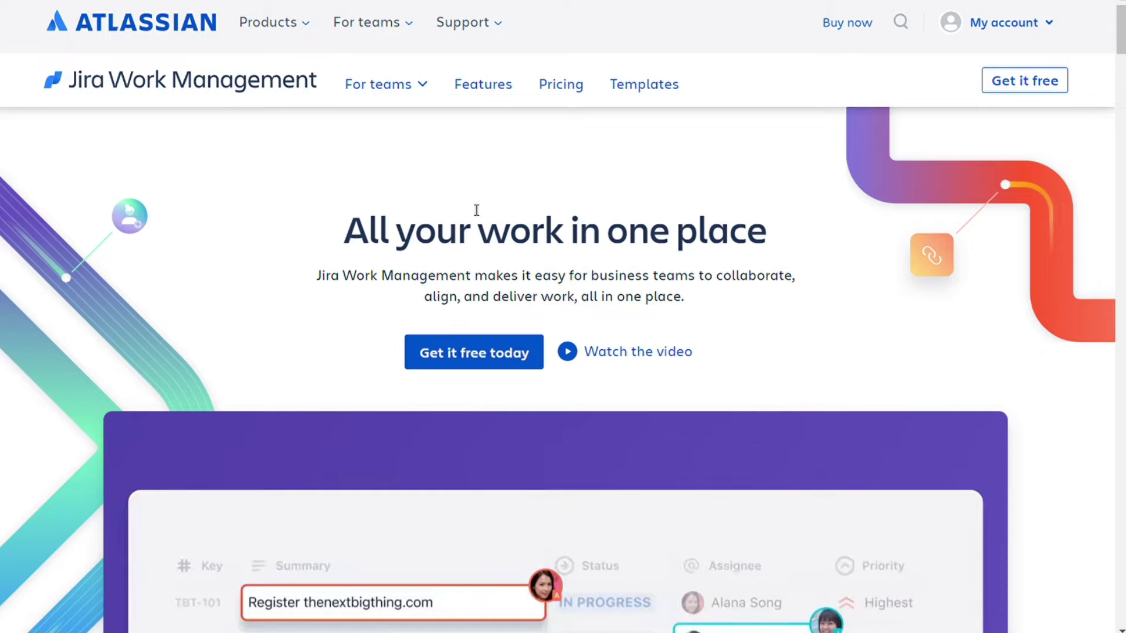
{"action": "scroll", "coordinate": [476, 209], "scroll_direction": "down", "scroll_amount": 6}
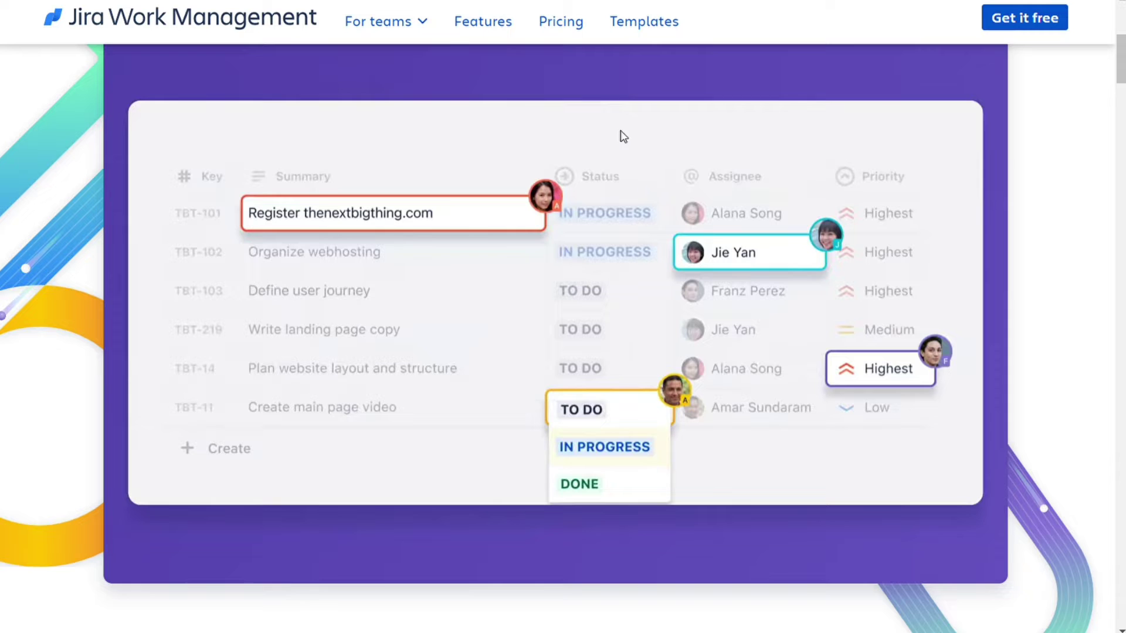
{"action": "scroll", "coordinate": [600, 135], "scroll_direction": "down", "scroll_amount": 5}
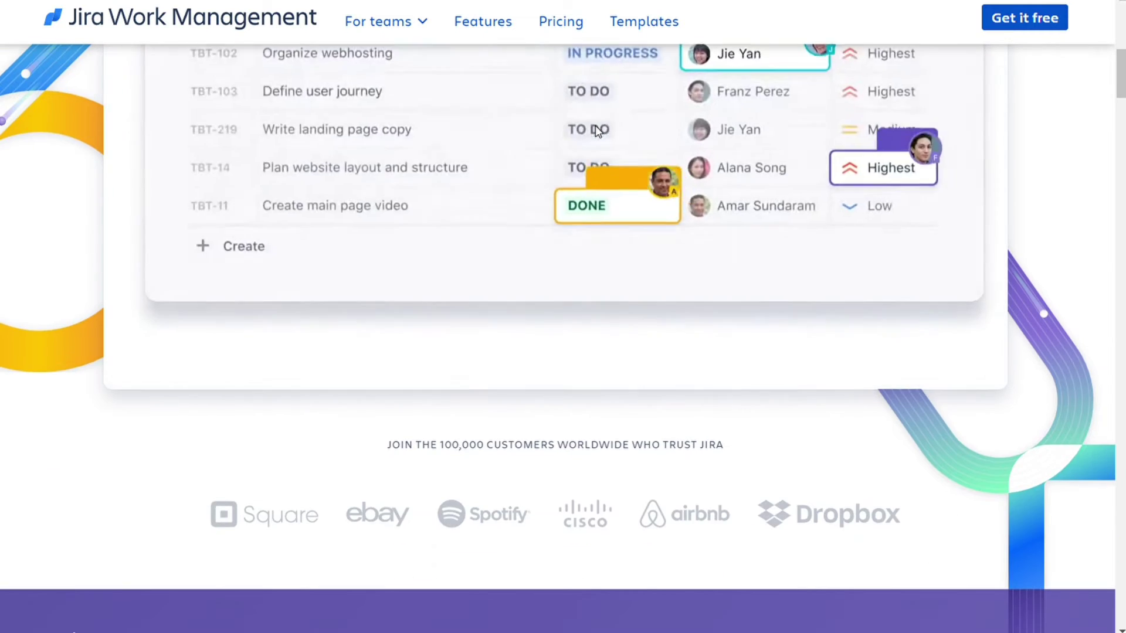
{"action": "scroll", "coordinate": [598, 132], "scroll_direction": "down", "scroll_amount": 8}
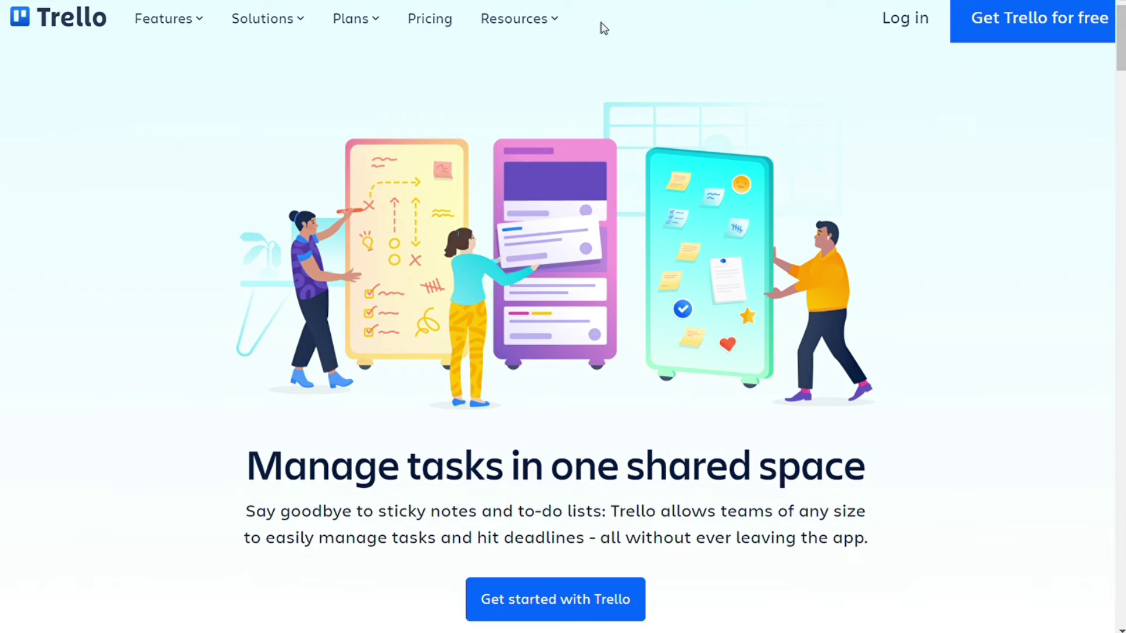
Step: Scroll down through the Trello task management page sections and back up again
{"action": "scroll", "coordinate": [576, 161], "scroll_direction": "down", "scroll_amount": 5}
{"action": "scroll", "coordinate": [576, 167], "scroll_direction": "down", "scroll_amount": 5}
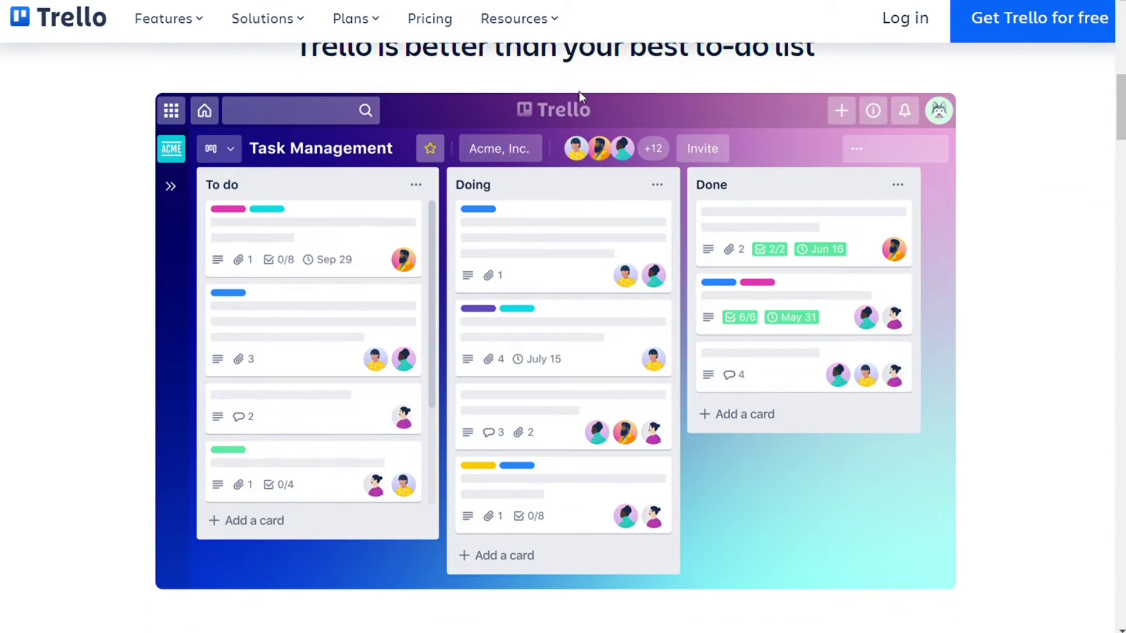
{"action": "scroll", "coordinate": [578, 88], "scroll_direction": "down", "scroll_amount": 3}
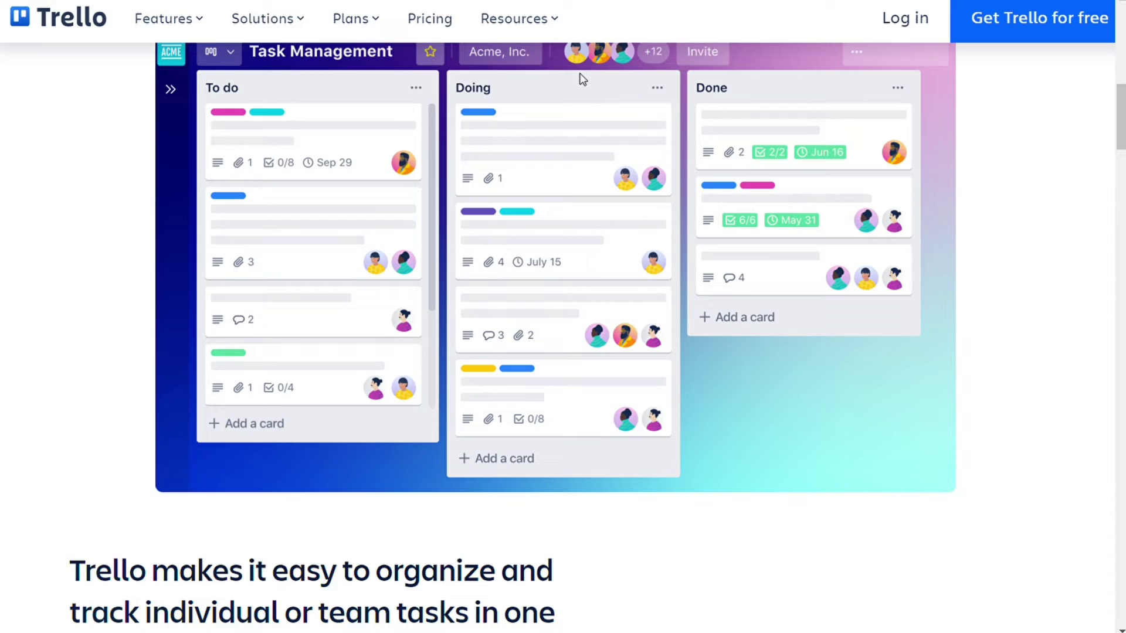
{"action": "scroll", "coordinate": [580, 76], "scroll_direction": "down", "scroll_amount": 8}
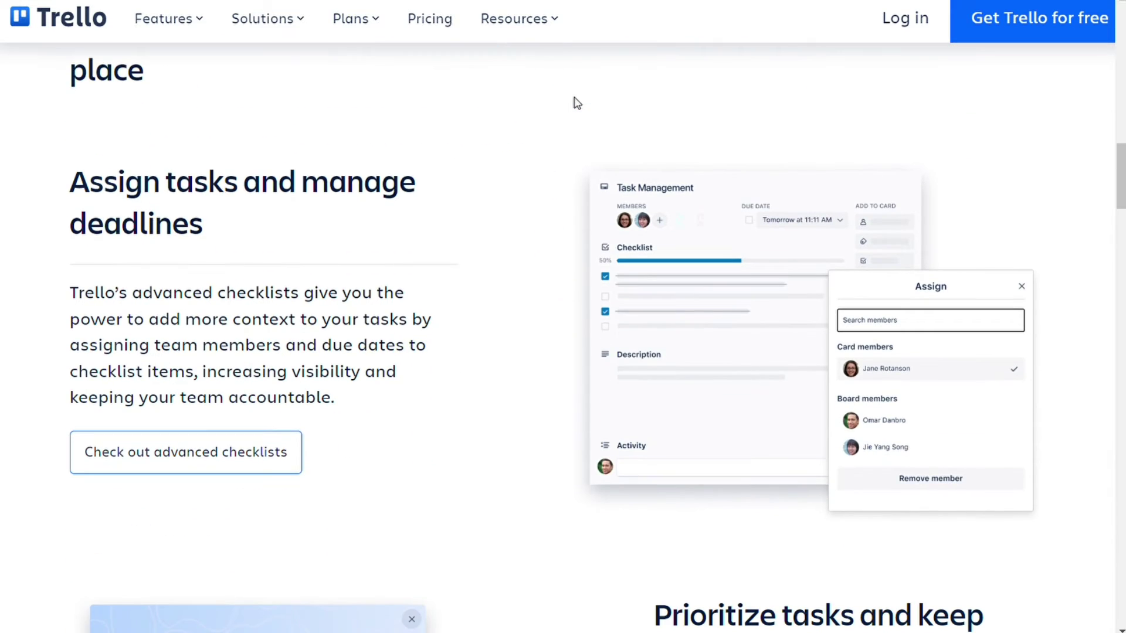
{"action": "scroll", "coordinate": [566, 103], "scroll_direction": "down", "scroll_amount": 7}
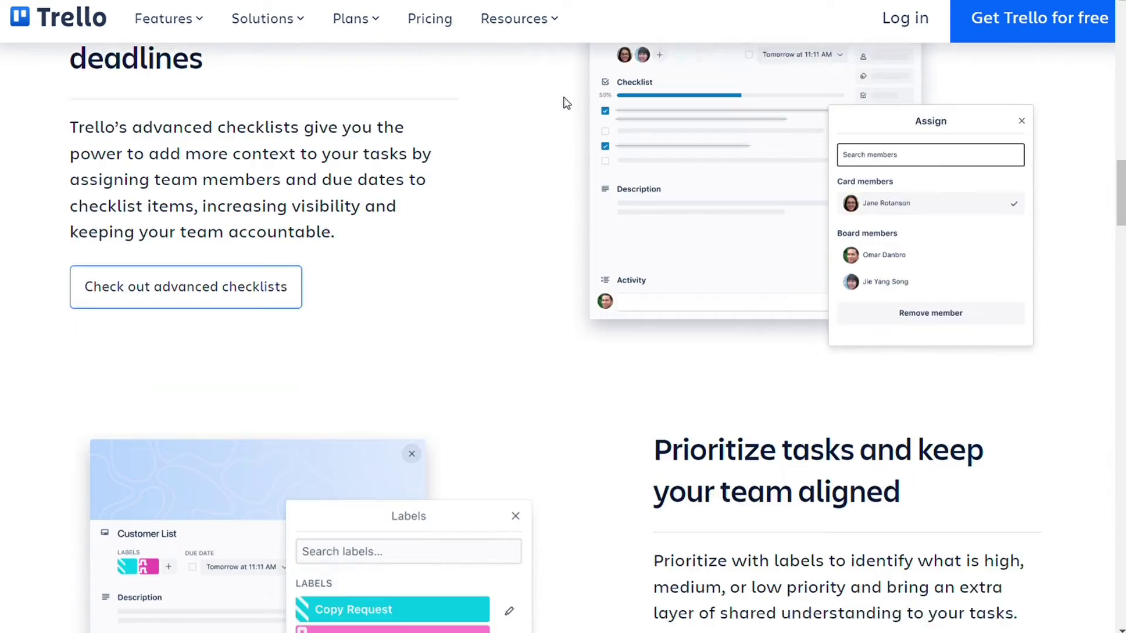
{"action": "scroll", "coordinate": [572, 119], "scroll_direction": "down", "scroll_amount": 2}
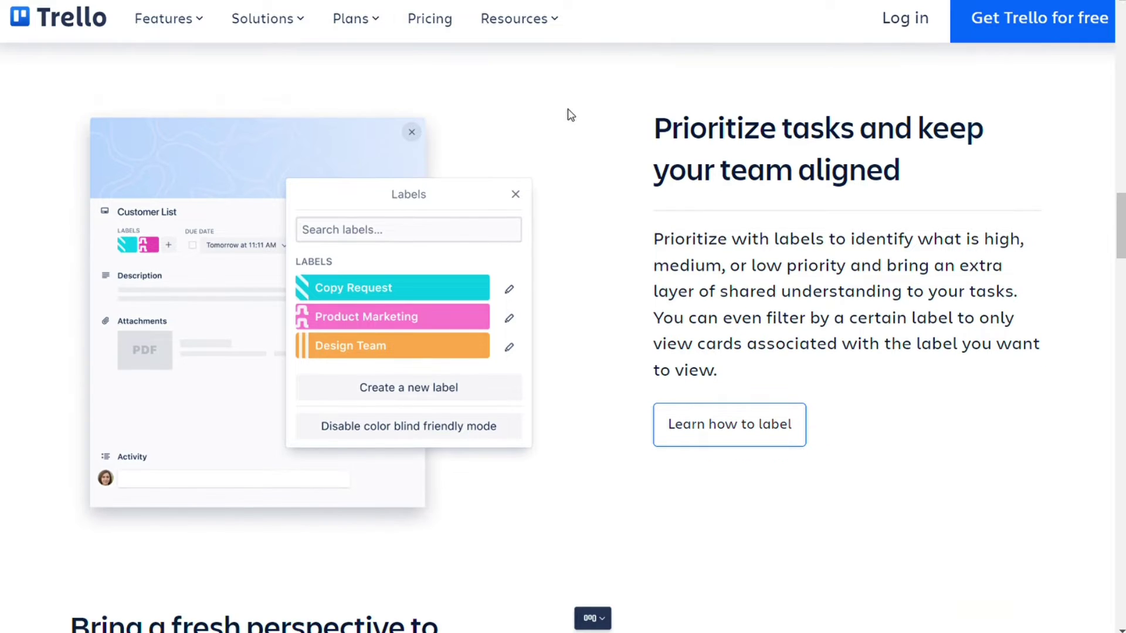
{"action": "scroll", "coordinate": [571, 113], "scroll_direction": "down", "scroll_amount": 8}
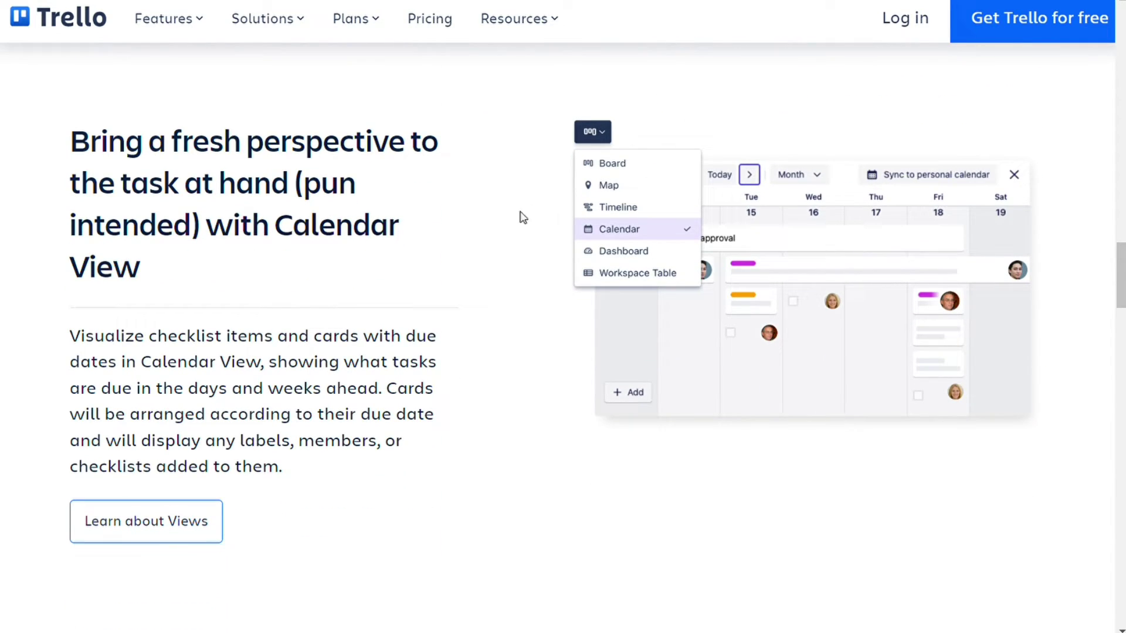
{"action": "scroll", "coordinate": [483, 200], "scroll_direction": "down", "scroll_amount": 6}
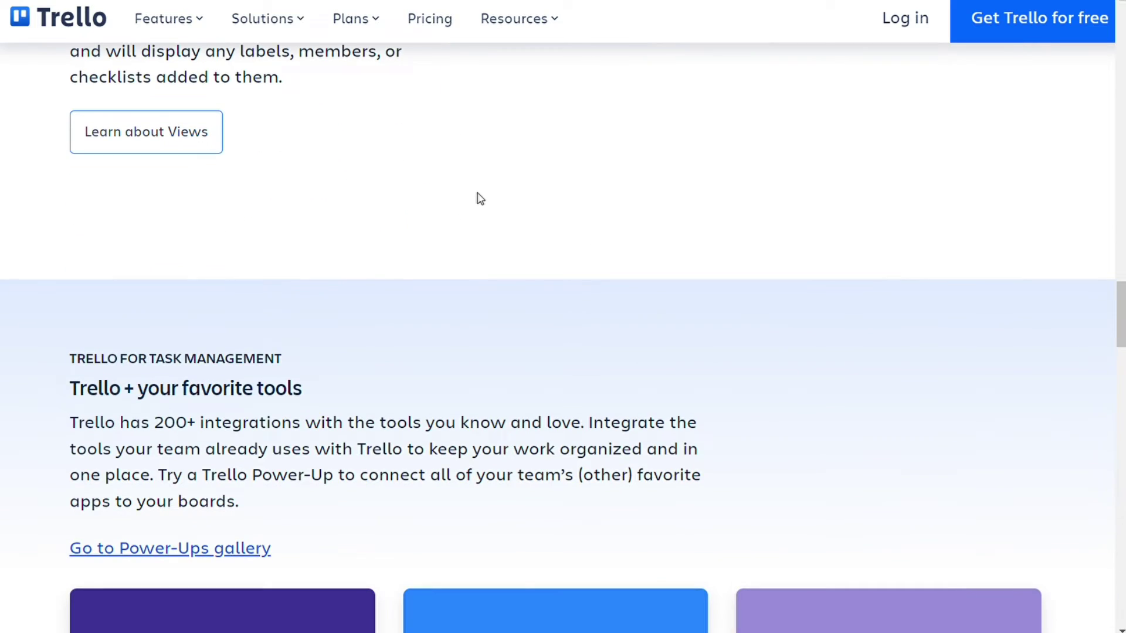
{"action": "scroll", "coordinate": [480, 199], "scroll_direction": "up", "scroll_amount": 9}
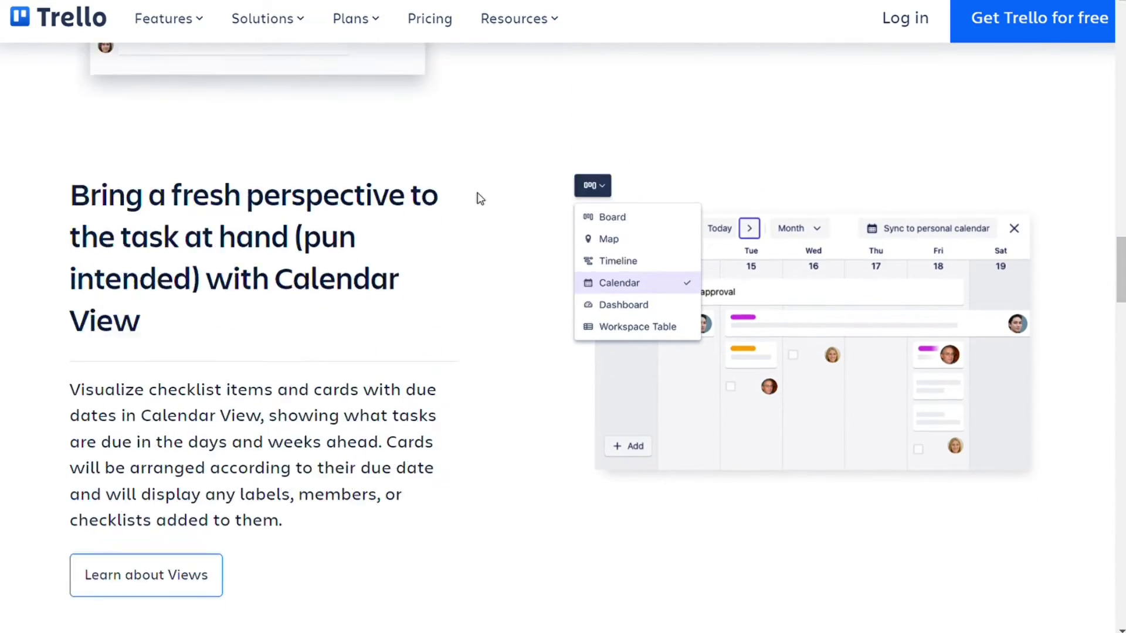
{"action": "scroll", "coordinate": [480, 198], "scroll_direction": "up", "scroll_amount": 2}
{"action": "scroll", "coordinate": [478, 195], "scroll_direction": "down", "scroll_amount": 5}
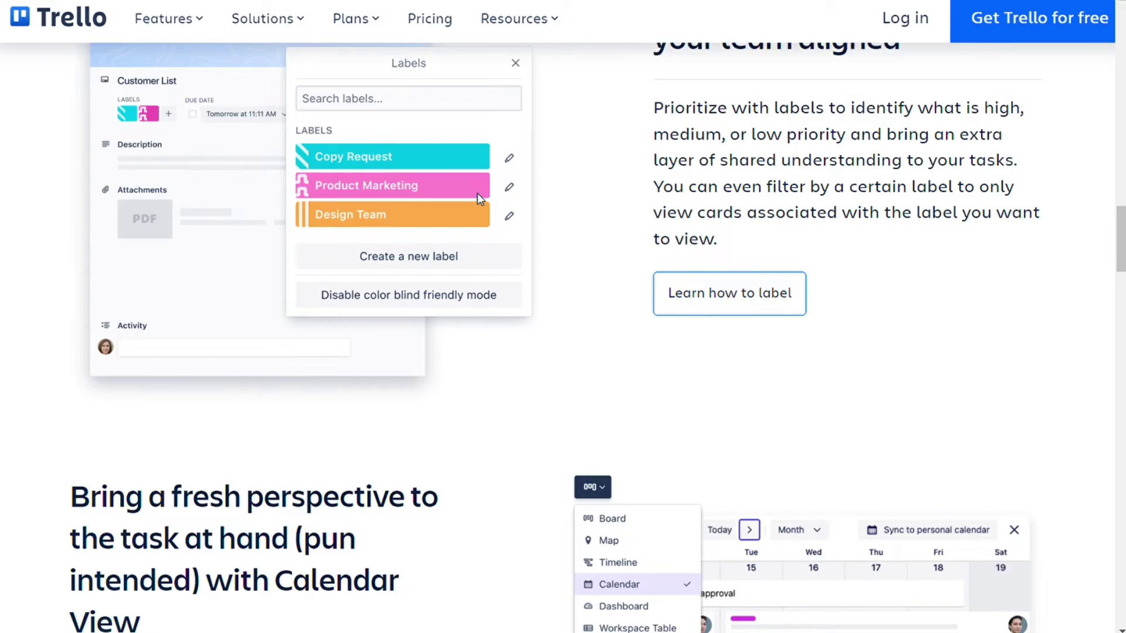
{"action": "scroll", "coordinate": [478, 195], "scroll_direction": "up", "scroll_amount": 5}
{"action": "scroll", "coordinate": [478, 195], "scroll_direction": "up", "scroll_amount": 2}
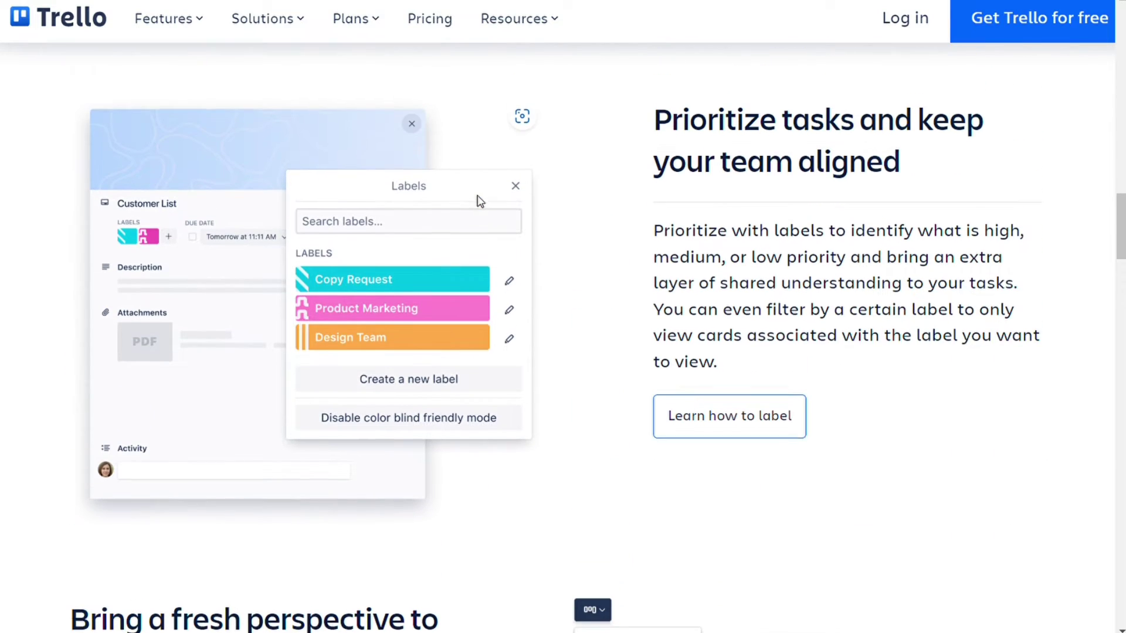
{"action": "scroll", "coordinate": [519, 196], "scroll_direction": "up", "scroll_amount": 8}
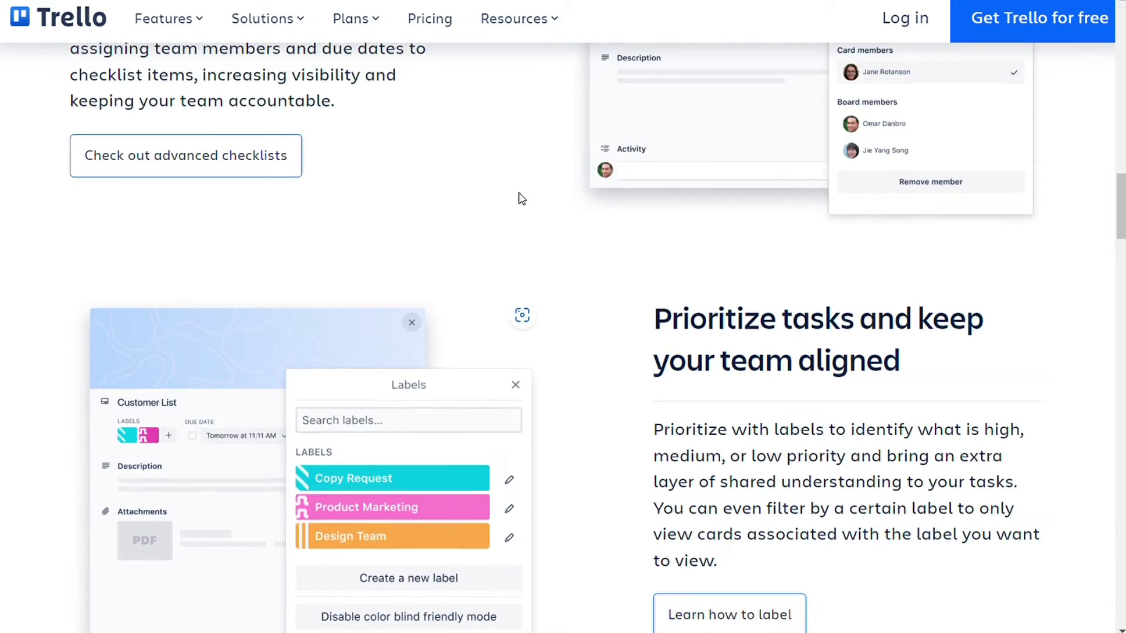
{"action": "scroll", "coordinate": [525, 209], "scroll_direction": "up", "scroll_amount": 1}
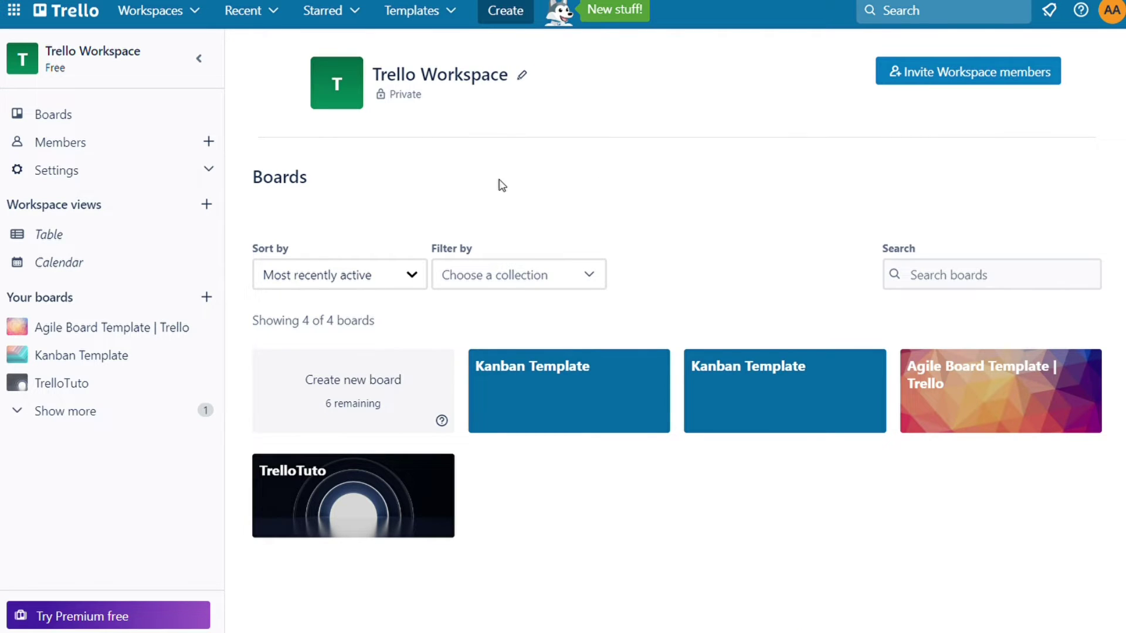
Step: Open the Invite to Workspace dialog from Members and close it without inviting anyone
{"action": "left_click", "coordinate": [213, 142]}
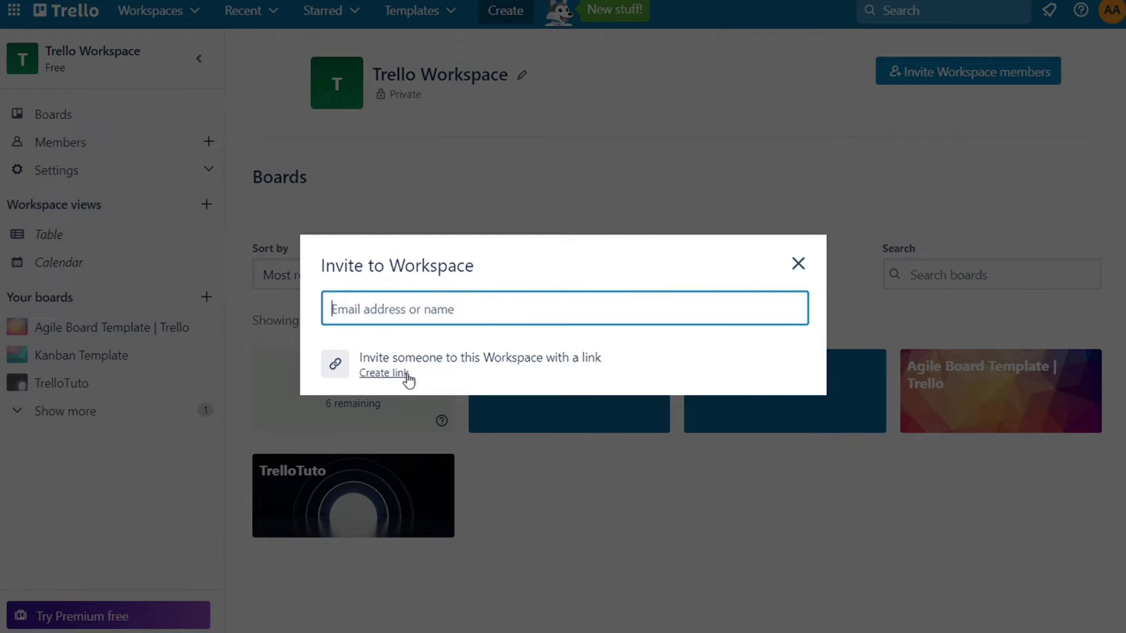
{"action": "left_click", "coordinate": [809, 267]}
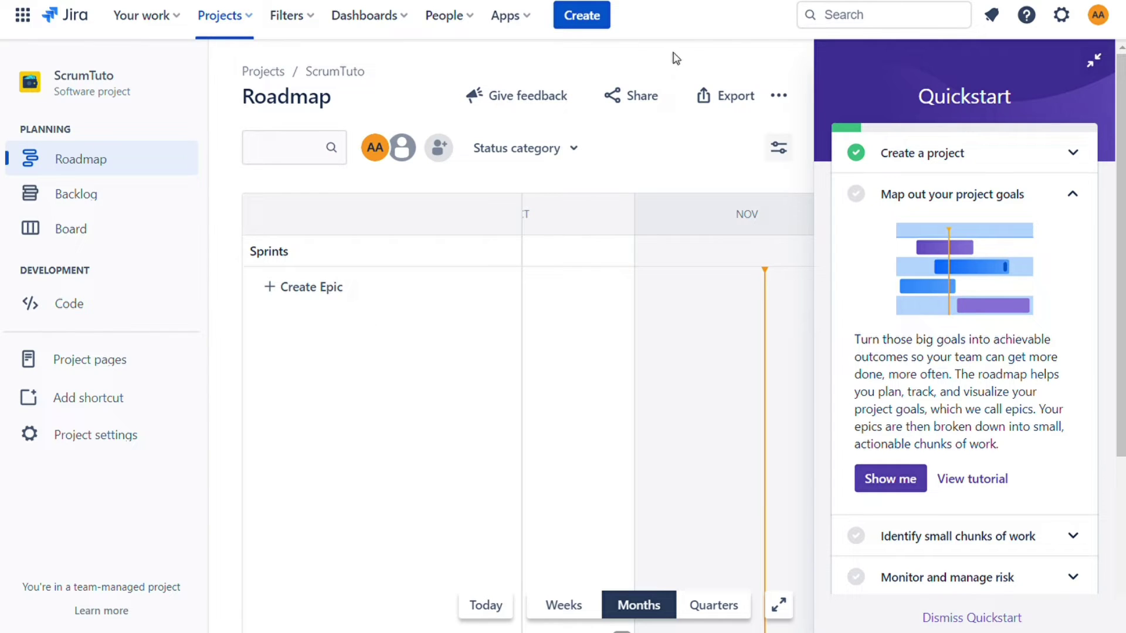
Step: Open the Roadmap's Share popup and dismiss it without sharing
{"action": "left_click", "coordinate": [646, 101]}
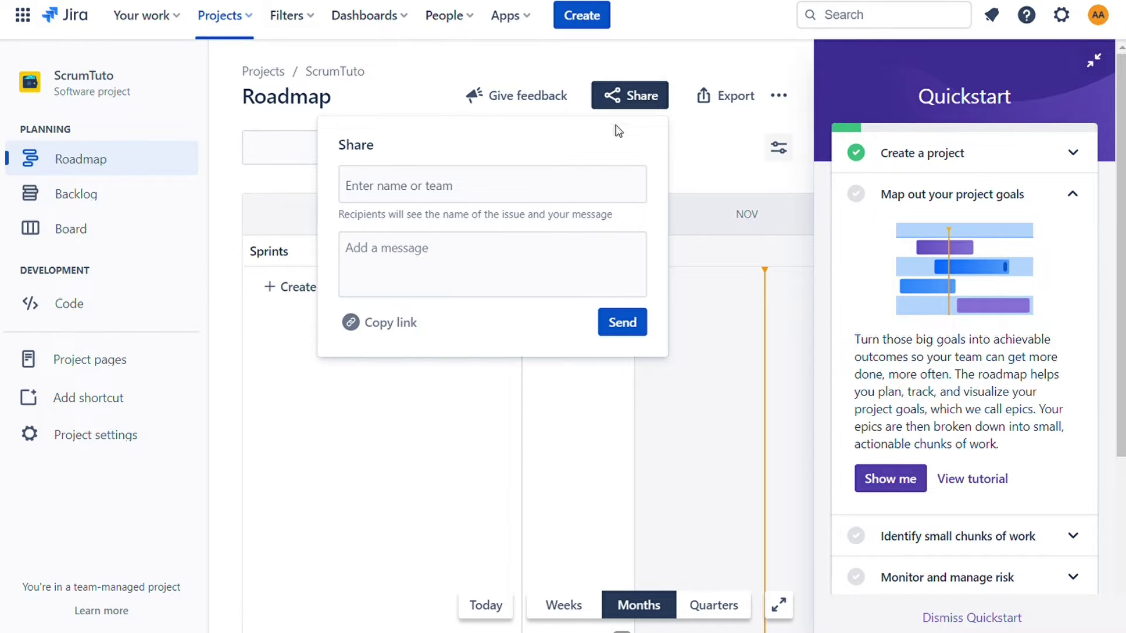
{"action": "left_click", "coordinate": [707, 62]}
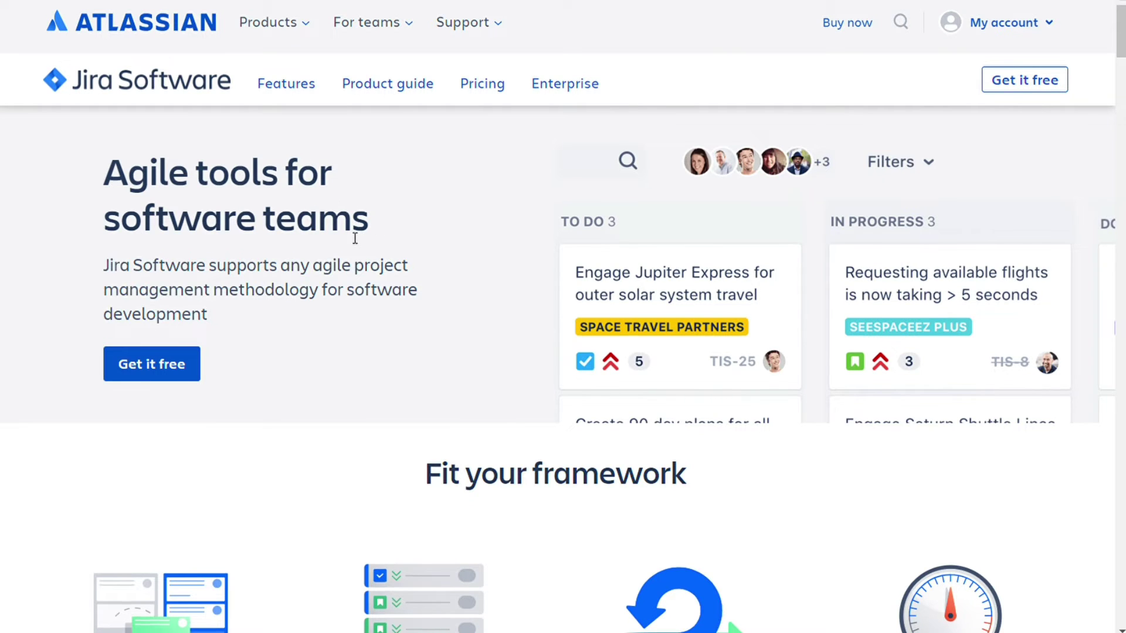
{"action": "scroll", "coordinate": [354, 238], "scroll_direction": "down", "scroll_amount": 5}
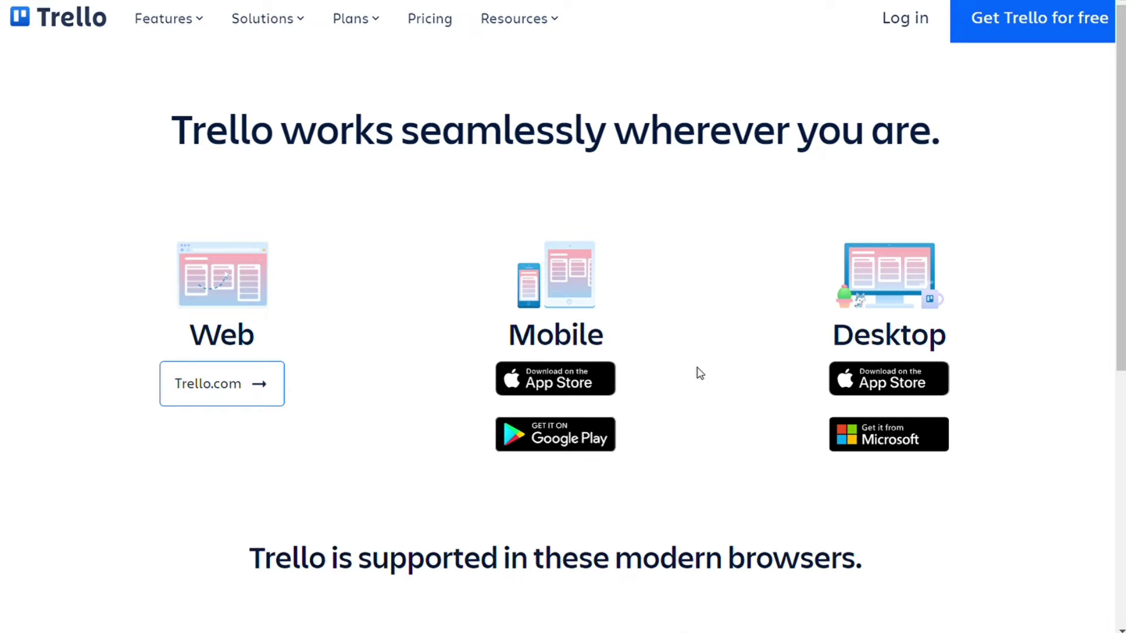
{"action": "scroll", "coordinate": [652, 260], "scroll_direction": "down", "scroll_amount": 5}
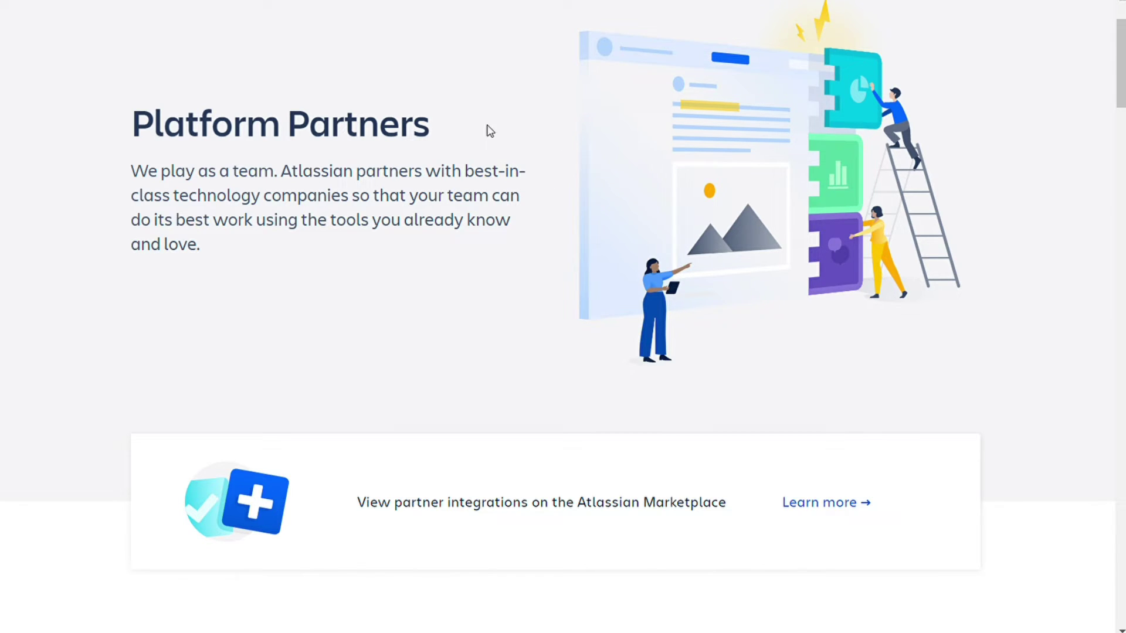
Step: Scroll through the 79 Platform-Partners apps, including GitHub for Jira and Microsoft Teams for Jira
{"action": "scroll", "coordinate": [501, 188], "scroll_direction": "down", "scroll_amount": 3}
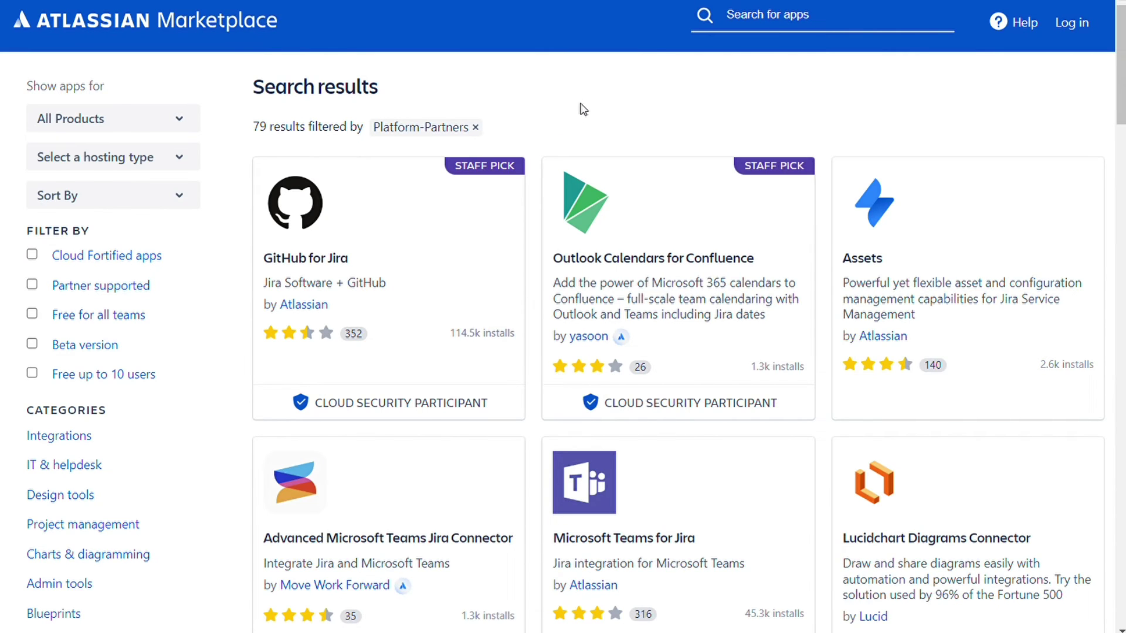
{"action": "scroll", "coordinate": [567, 137], "scroll_direction": "down", "scroll_amount": 2}
{"action": "scroll", "coordinate": [112, 384], "scroll_direction": "down", "scroll_amount": 2}
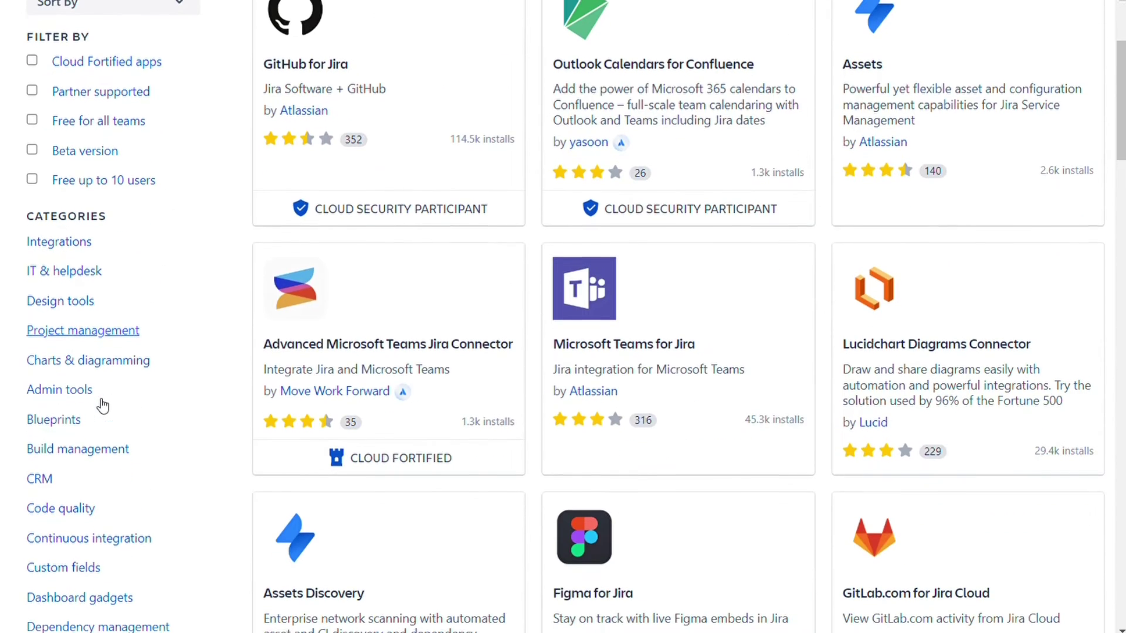
{"action": "scroll", "coordinate": [82, 513], "scroll_direction": "down", "scroll_amount": 2}
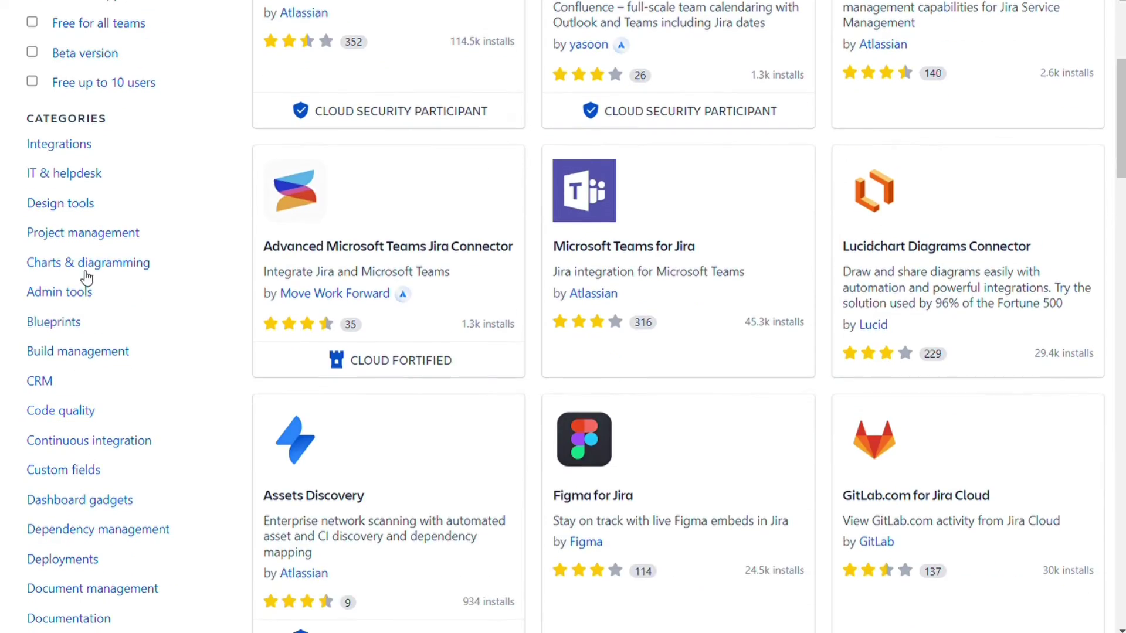
{"action": "scroll", "coordinate": [75, 396], "scroll_direction": "down", "scroll_amount": 15}
{"action": "scroll", "coordinate": [402, 245], "scroll_direction": "down", "scroll_amount": 15}
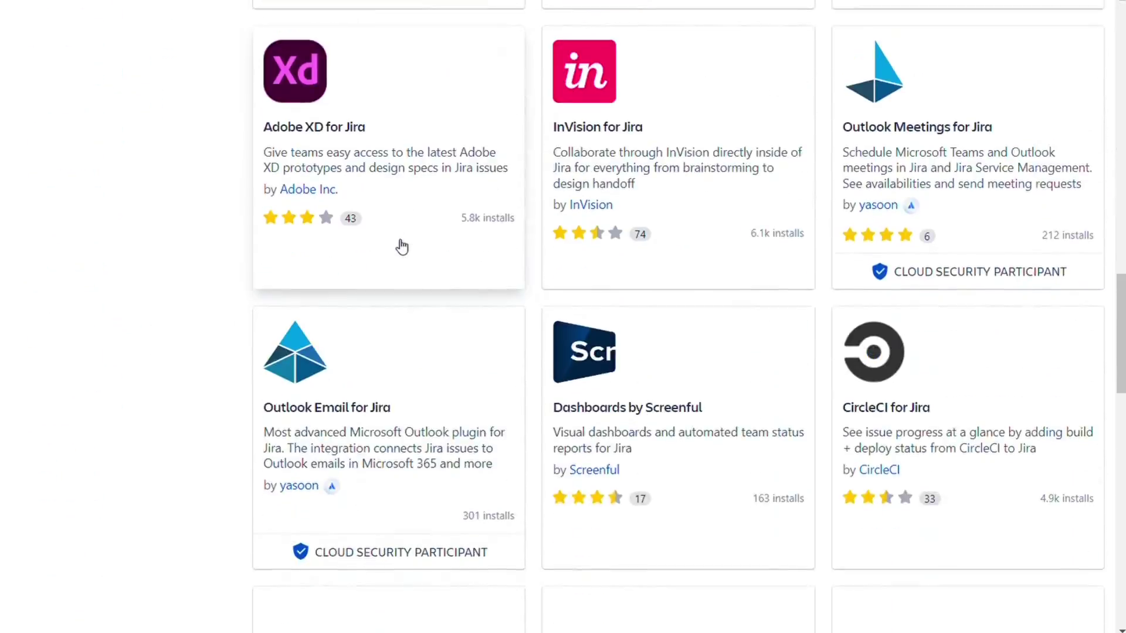
{"action": "scroll", "coordinate": [403, 244], "scroll_direction": "up", "scroll_amount": 20}
{"action": "scroll", "coordinate": [408, 241], "scroll_direction": "up", "scroll_amount": 11}
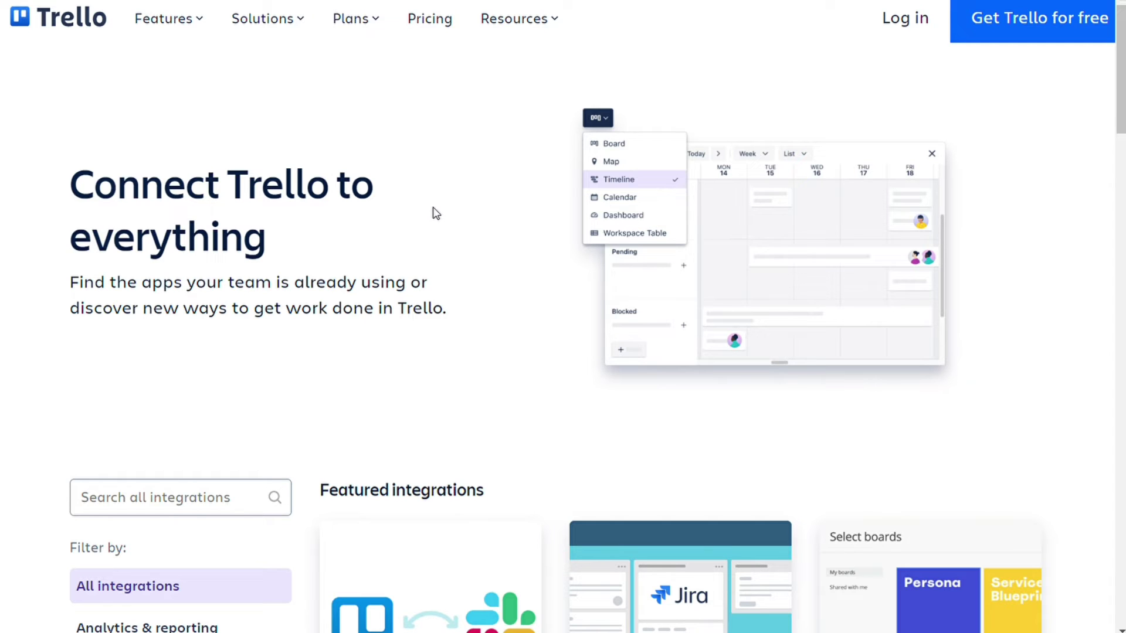
Step: Scroll through Trello's integrations directory, then briefly open and close the Features menu
{"action": "scroll", "coordinate": [436, 213], "scroll_direction": "down", "scroll_amount": 5}
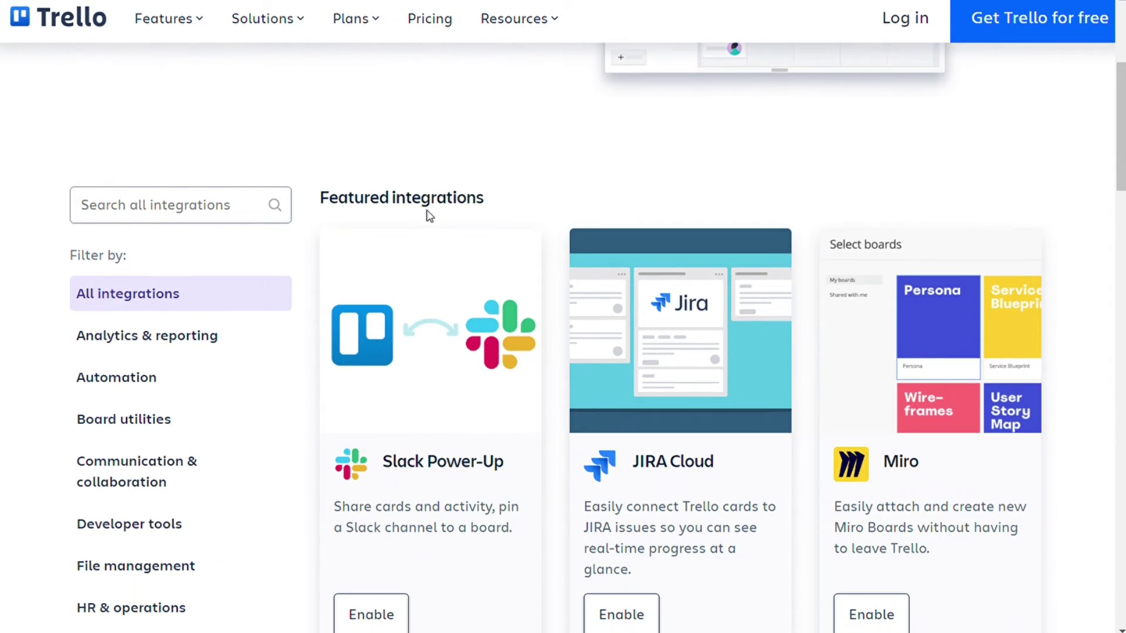
{"action": "scroll", "coordinate": [408, 180], "scroll_direction": "down", "scroll_amount": 2}
{"action": "scroll", "coordinate": [408, 164], "scroll_direction": "down", "scroll_amount": 2}
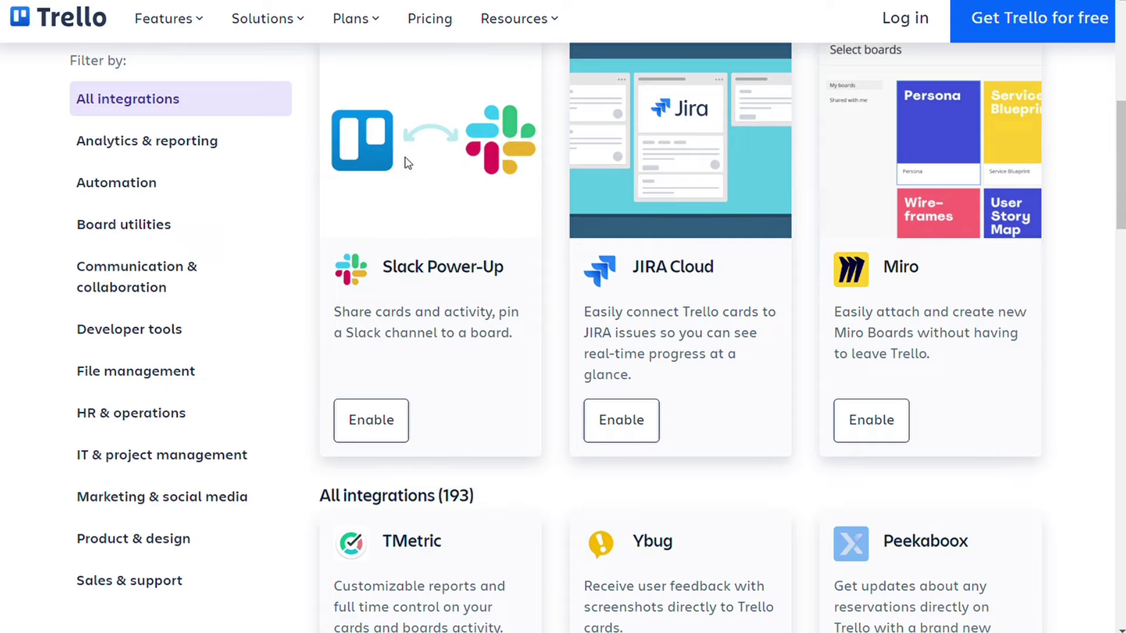
{"action": "scroll", "coordinate": [408, 164], "scroll_direction": "down", "scroll_amount": 10}
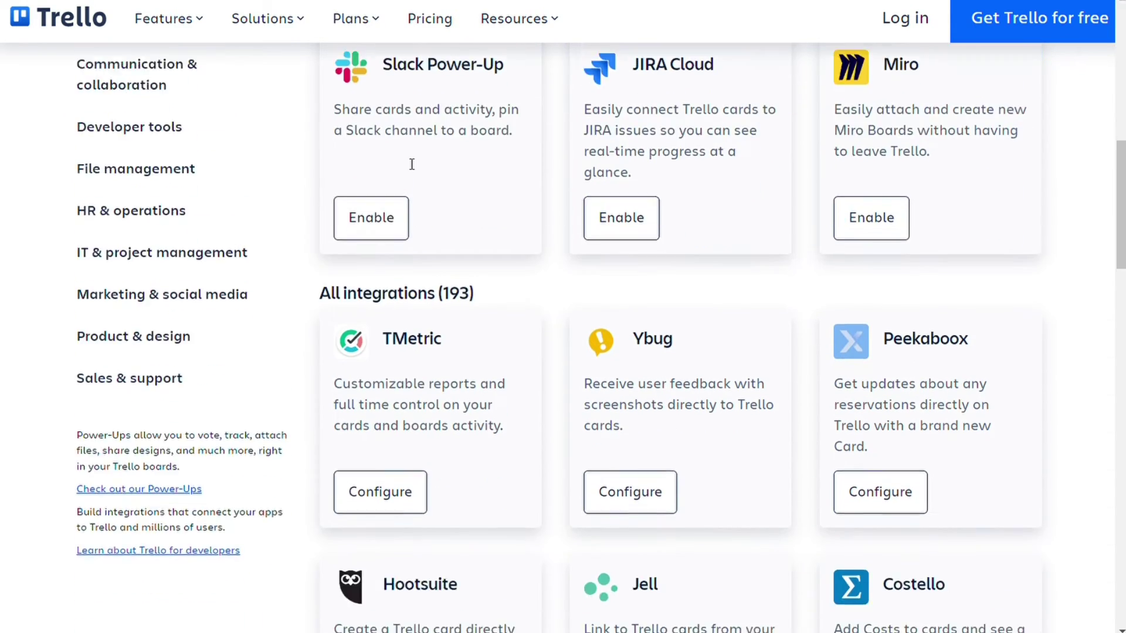
{"action": "scroll", "coordinate": [473, 224], "scroll_direction": "down", "scroll_amount": 20}
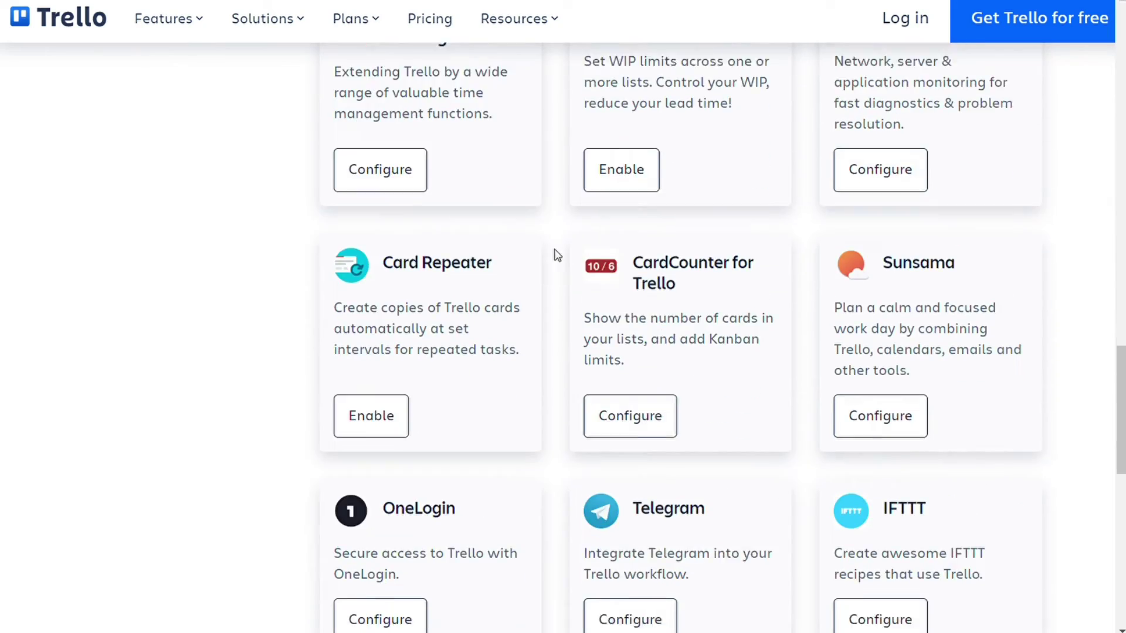
{"action": "scroll", "coordinate": [537, 249], "scroll_direction": "up", "scroll_amount": 20}
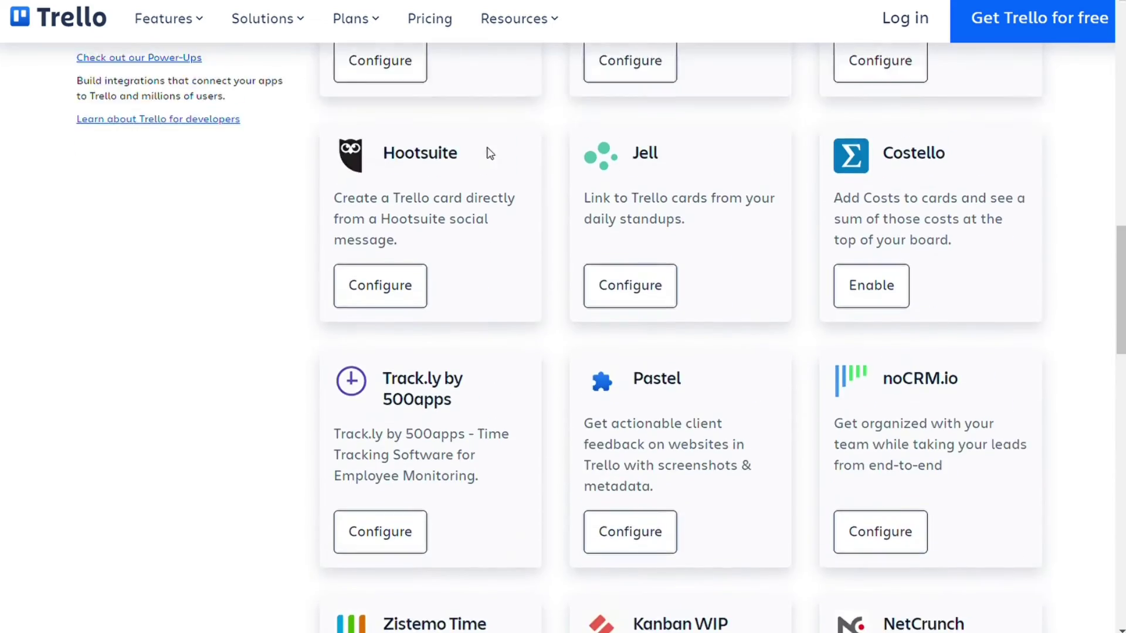
{"action": "left_click", "coordinate": [201, 28]}
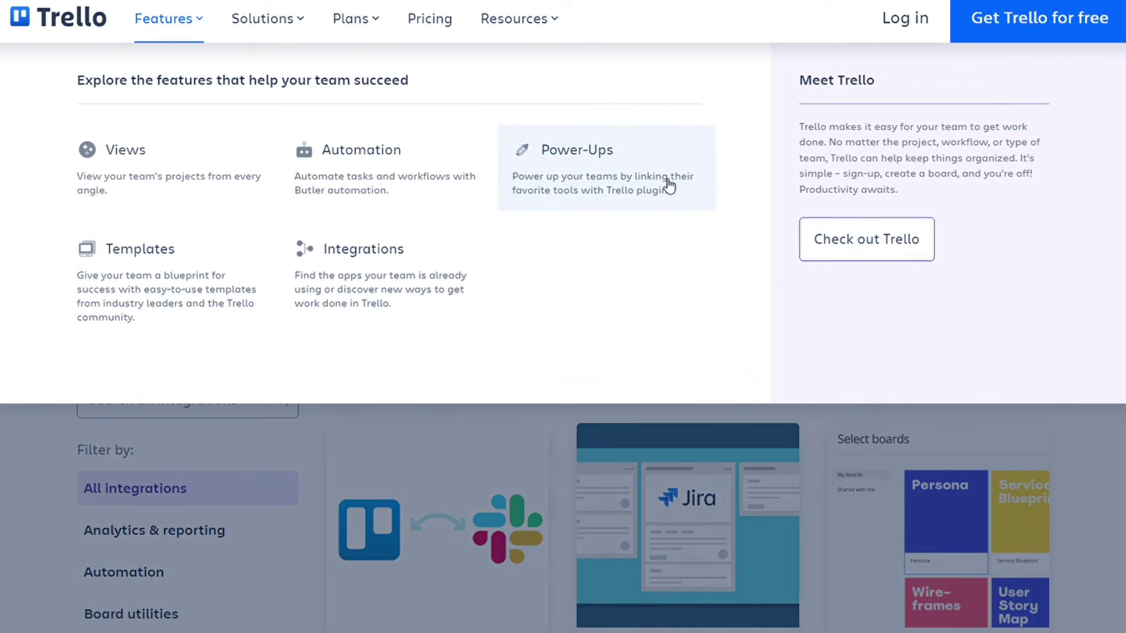
{"action": "left_click", "coordinate": [208, 24]}
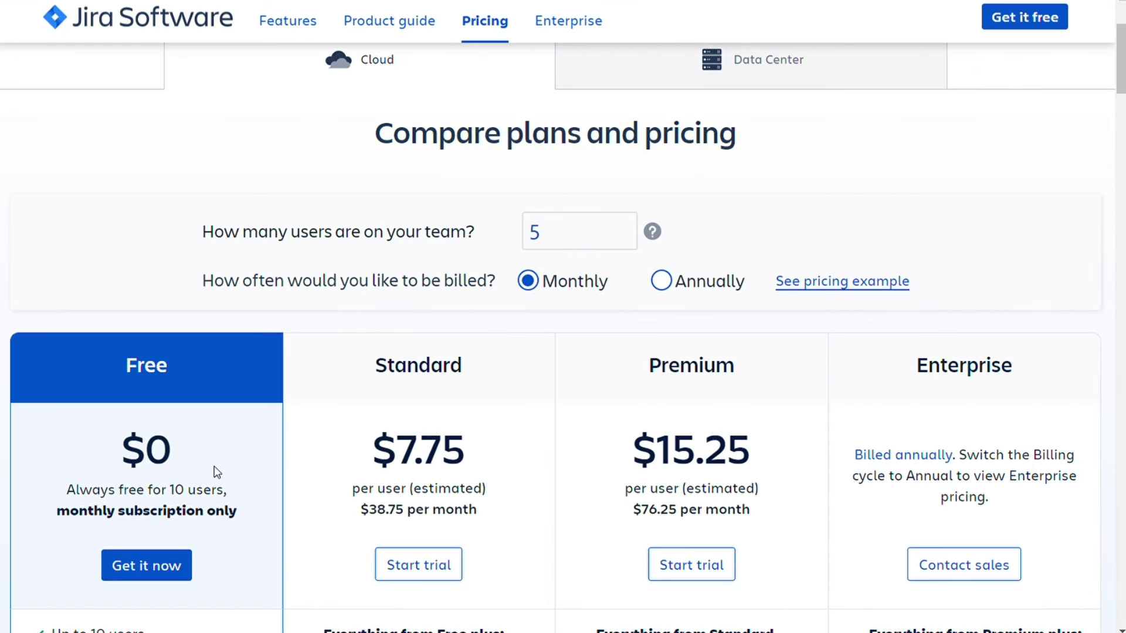
{"action": "scroll", "coordinate": [161, 467], "scroll_direction": "down", "scroll_amount": 3}
{"action": "scroll", "coordinate": [166, 469], "scroll_direction": "up", "scroll_amount": 2}
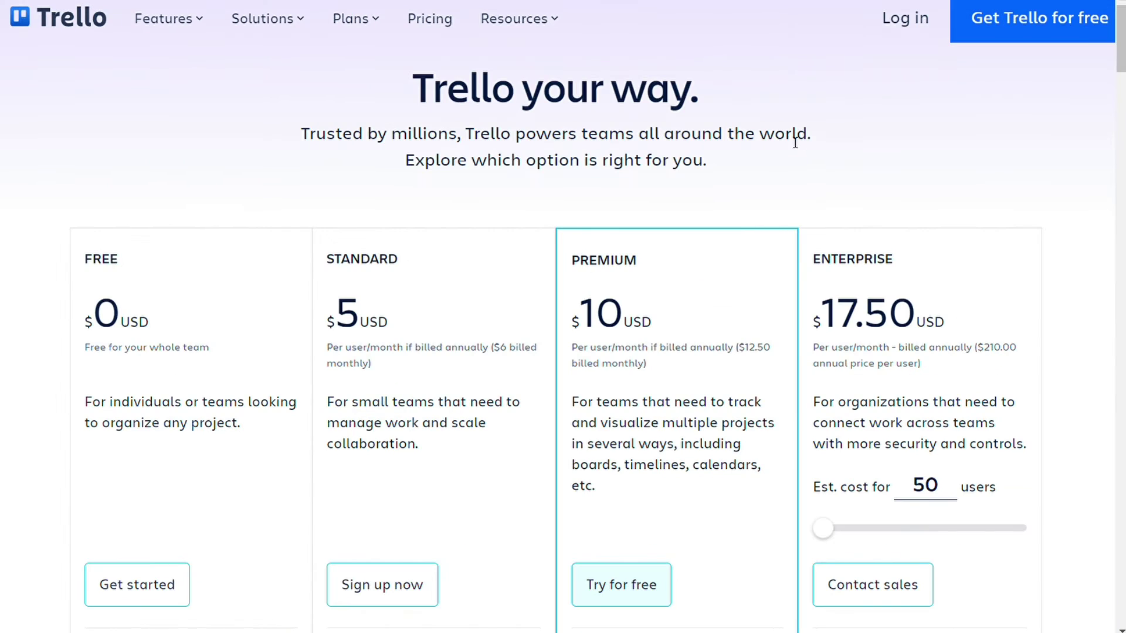
{"action": "scroll", "coordinate": [743, 156], "scroll_direction": "down", "scroll_amount": 2}
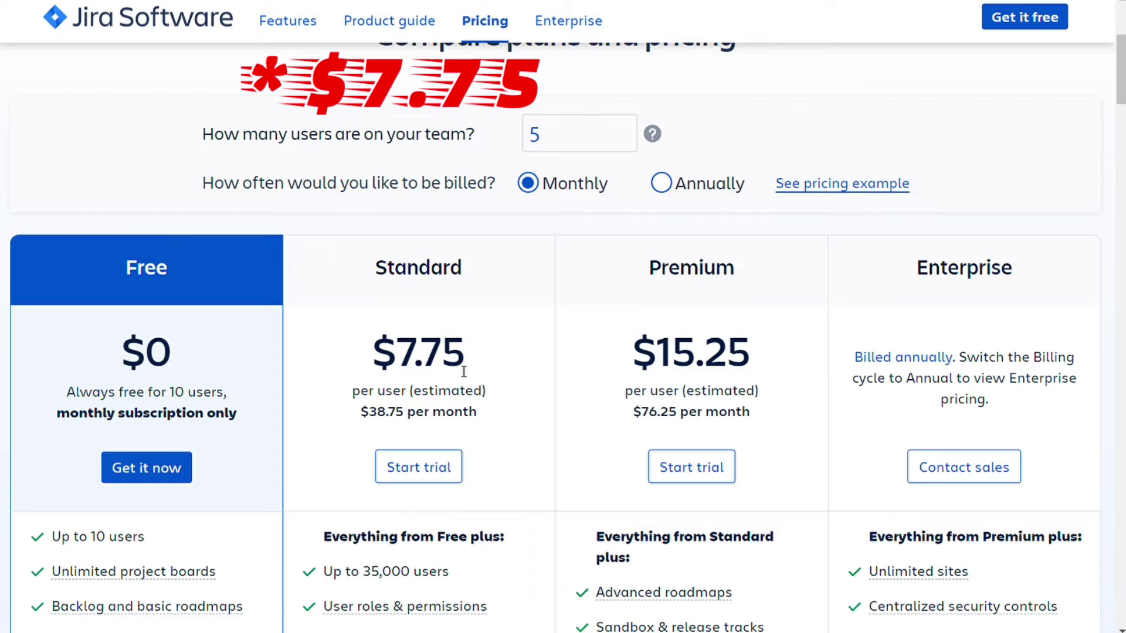
{"action": "left_click_drag", "start_coordinate": [463, 369], "coordinate": [409, 361]}
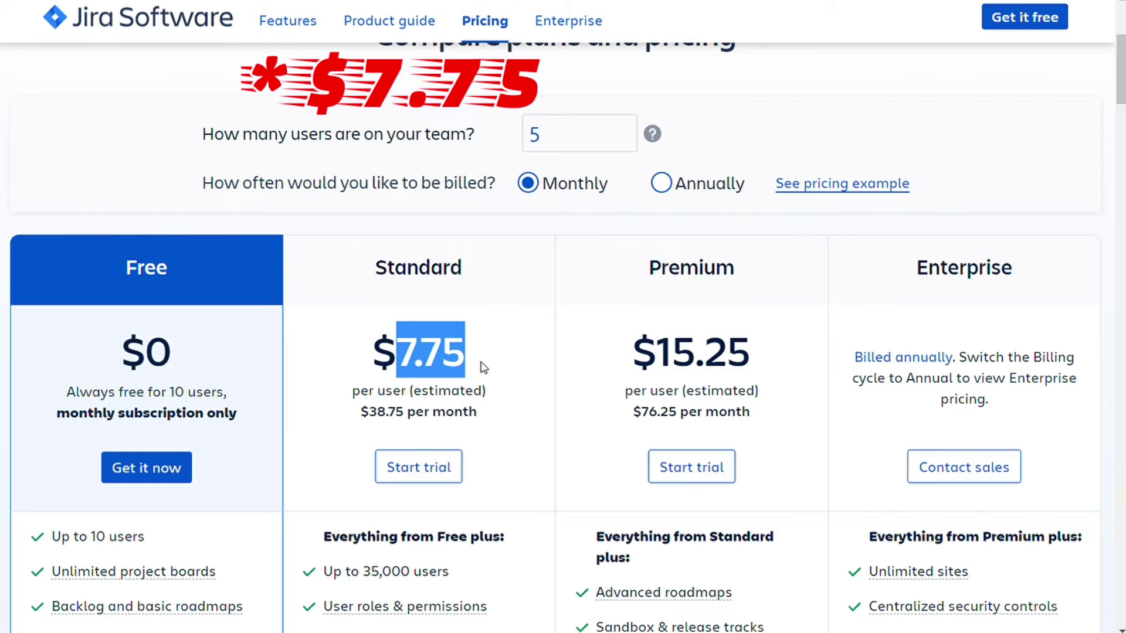
{"action": "left_click", "coordinate": [511, 376]}
{"action": "scroll", "coordinate": [487, 358], "scroll_direction": "down", "scroll_amount": 3}
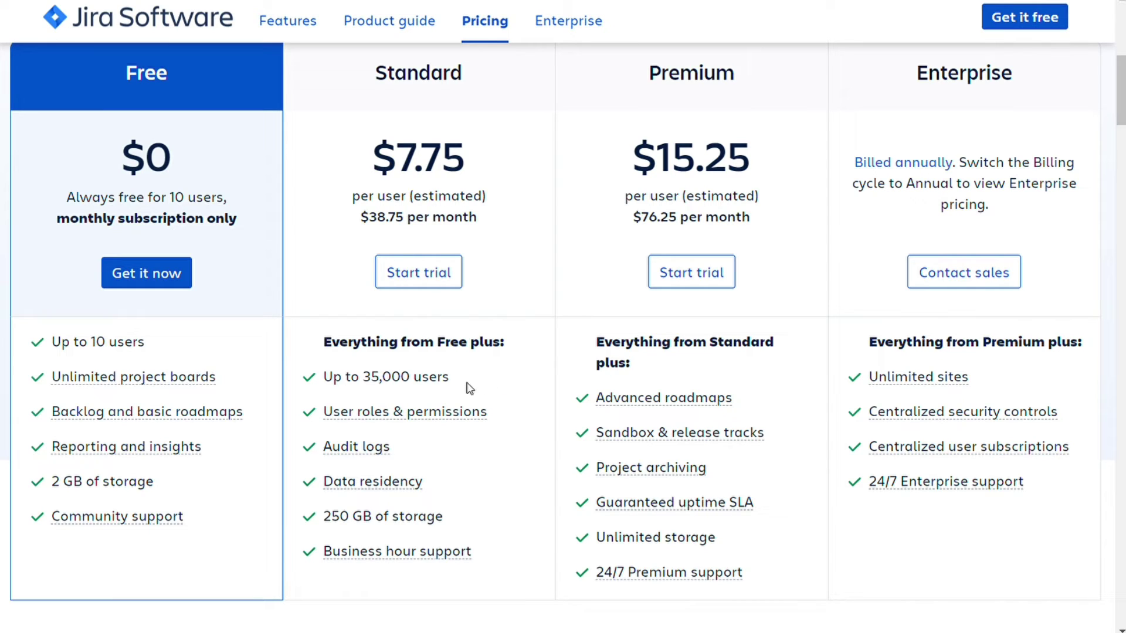
{"action": "left_click_drag", "start_coordinate": [449, 384], "coordinate": [359, 384]}
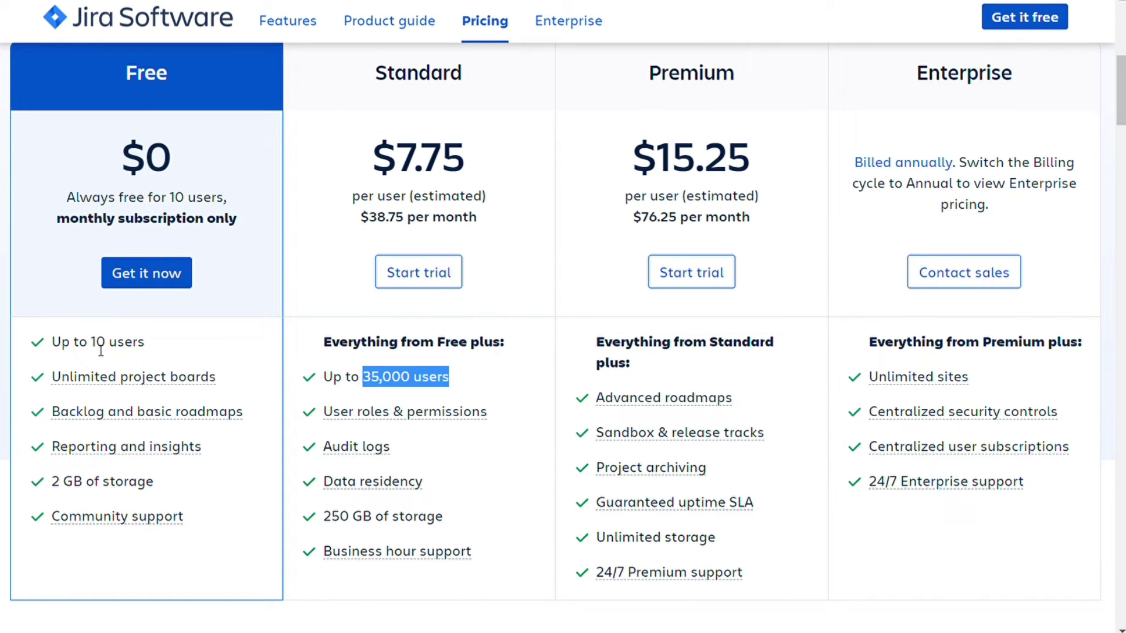
{"action": "left_click_drag", "start_coordinate": [101, 350], "coordinate": [179, 359]}
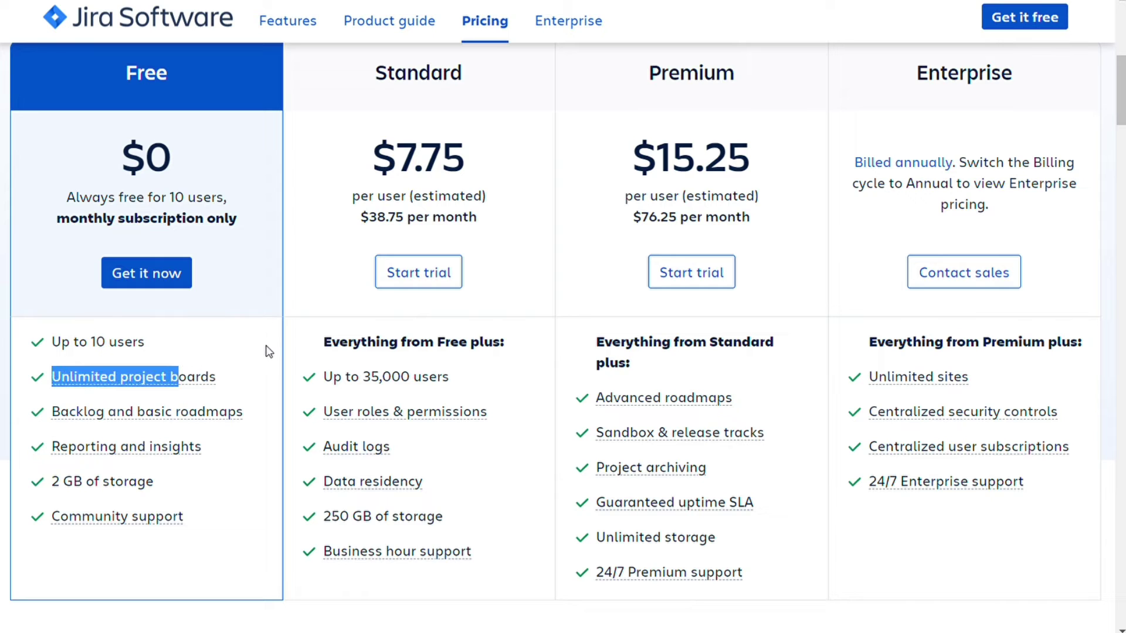
{"action": "left_click", "coordinate": [304, 342]}
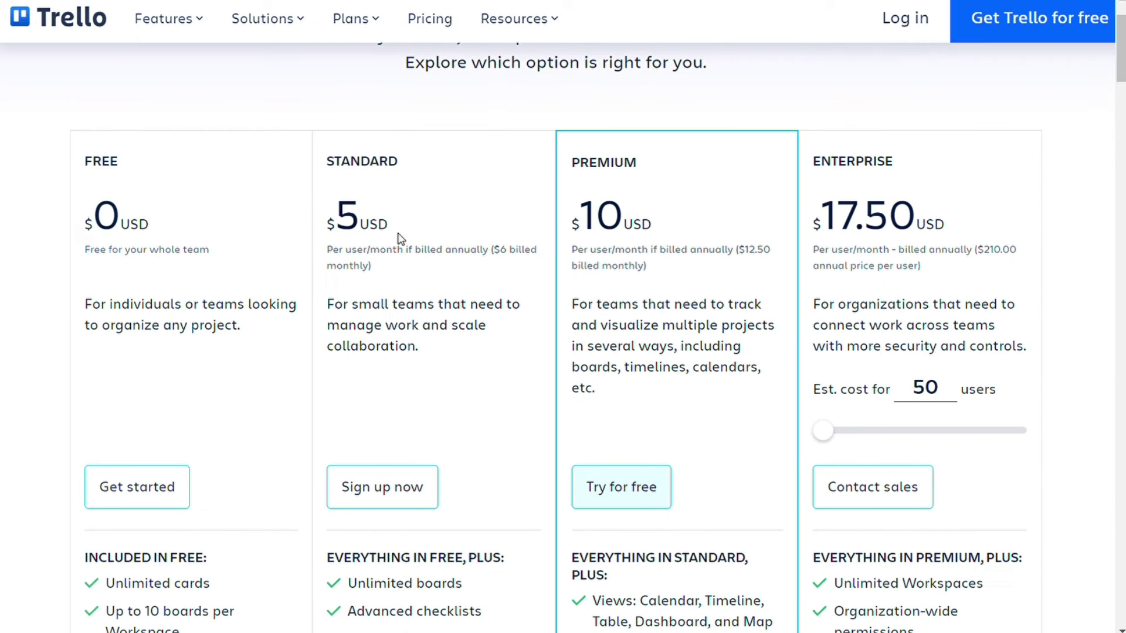
{"action": "scroll", "coordinate": [397, 246], "scroll_direction": "down", "scroll_amount": 5}
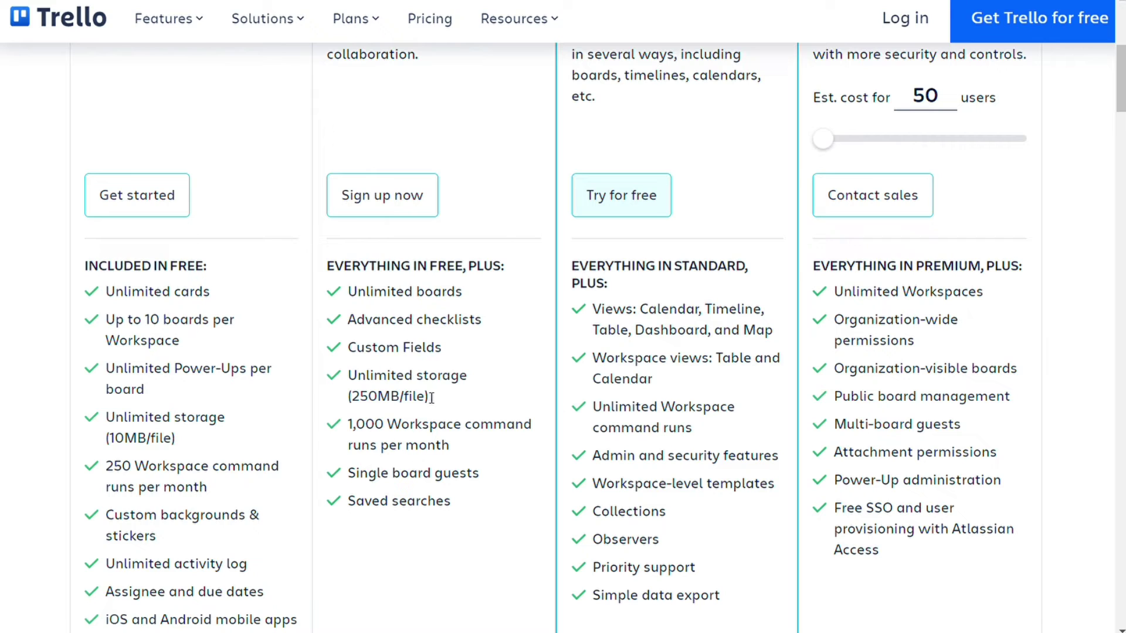
{"action": "left_click_drag", "start_coordinate": [435, 405], "coordinate": [360, 397]}
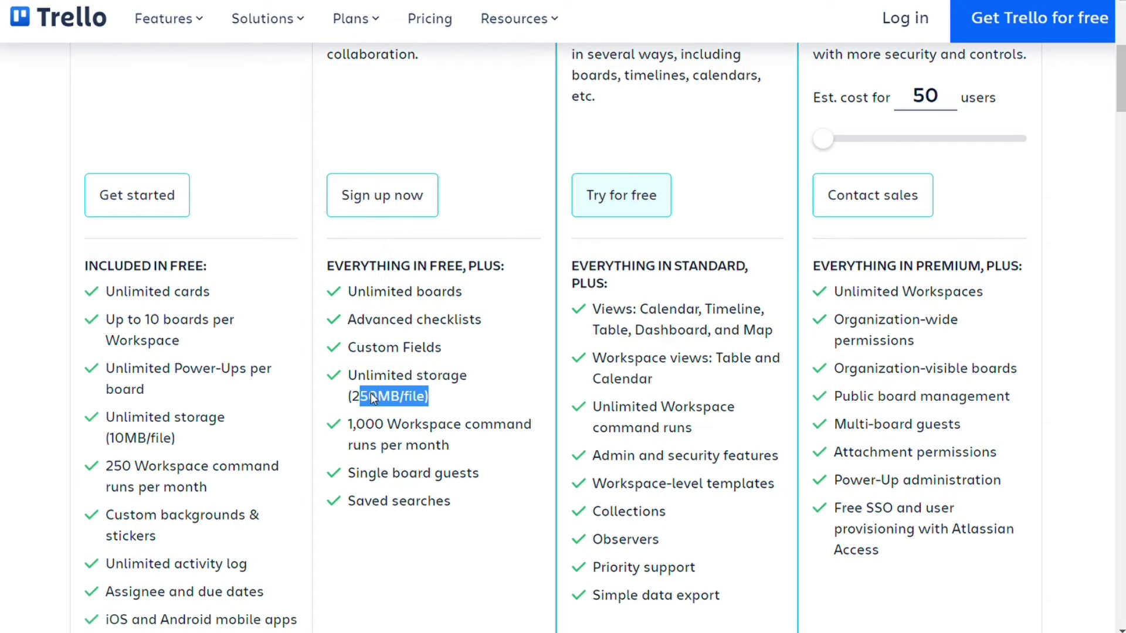
{"action": "left_click", "coordinate": [460, 407]}
{"action": "left_click_drag", "start_coordinate": [466, 446], "coordinate": [372, 421]}
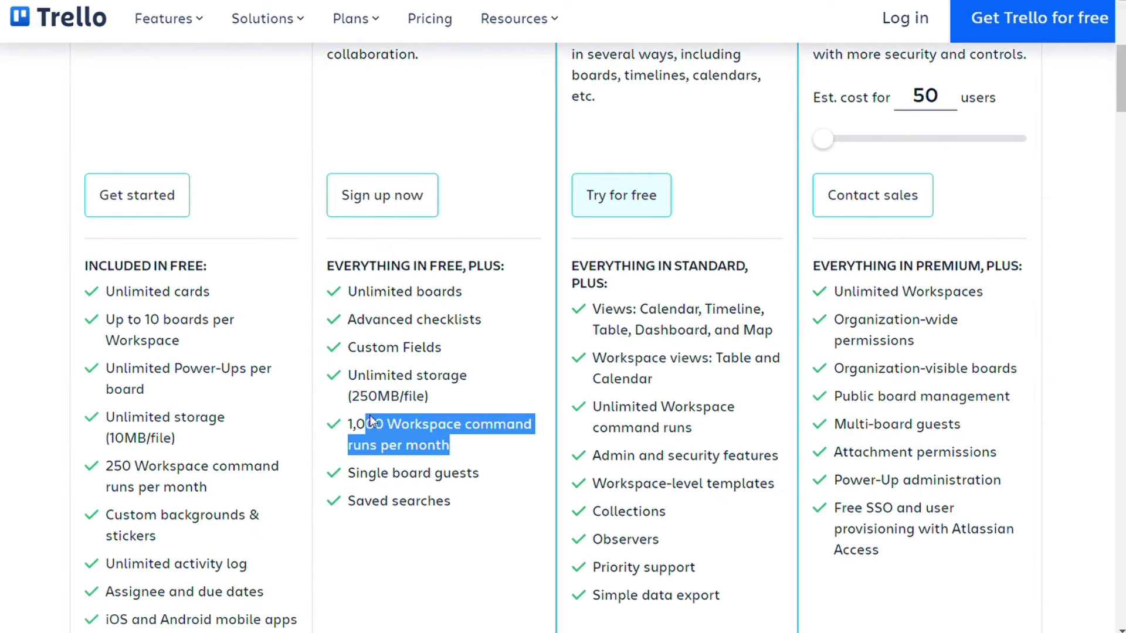
{"action": "left_click", "coordinate": [502, 409]}
{"action": "scroll", "coordinate": [503, 399], "scroll_direction": "up", "scroll_amount": 5}
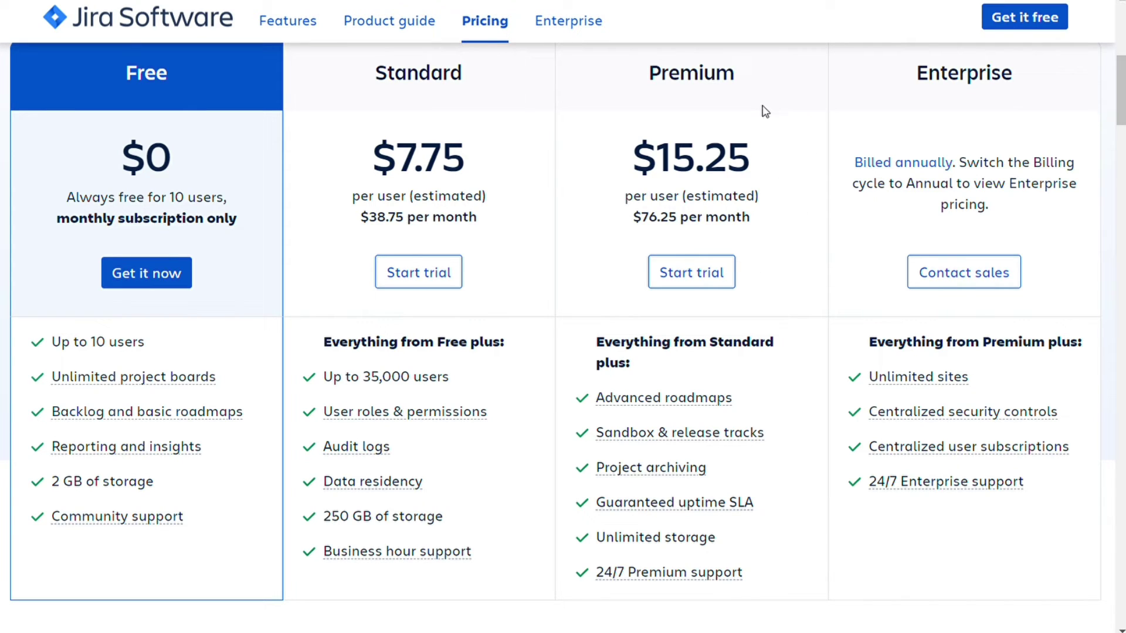
Step: Review Jira's monthly Cloud plans: Free $0, Standard $7.75, Premium $15.25 per user
{"action": "scroll", "coordinate": [762, 113], "scroll_direction": "down", "scroll_amount": 3}
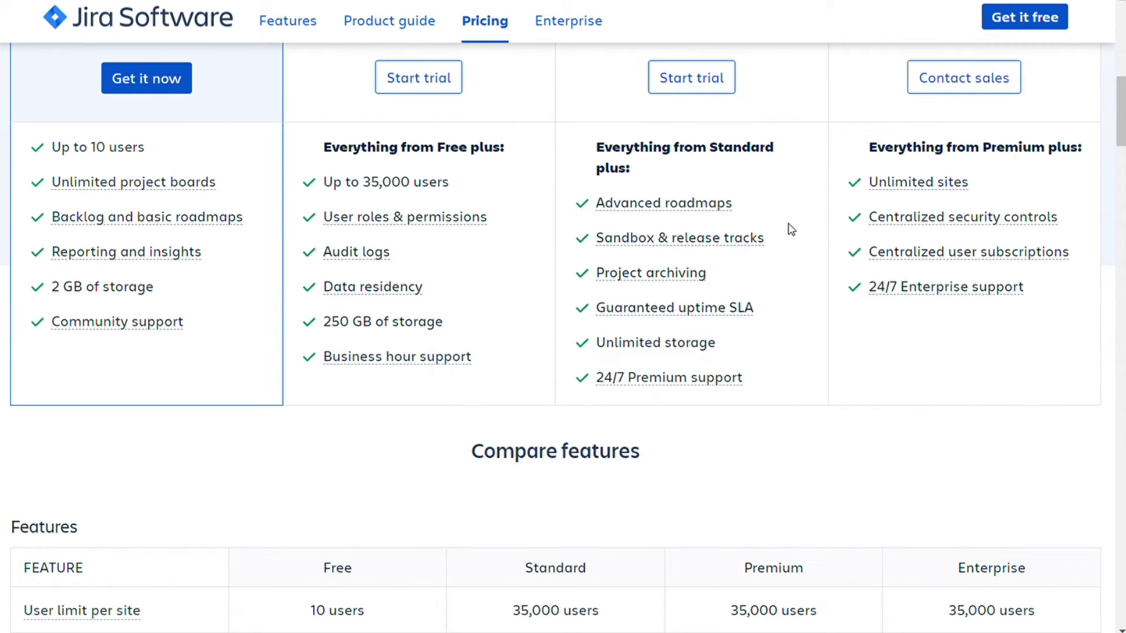
{"action": "scroll", "coordinate": [811, 231], "scroll_direction": "up", "scroll_amount": 5}
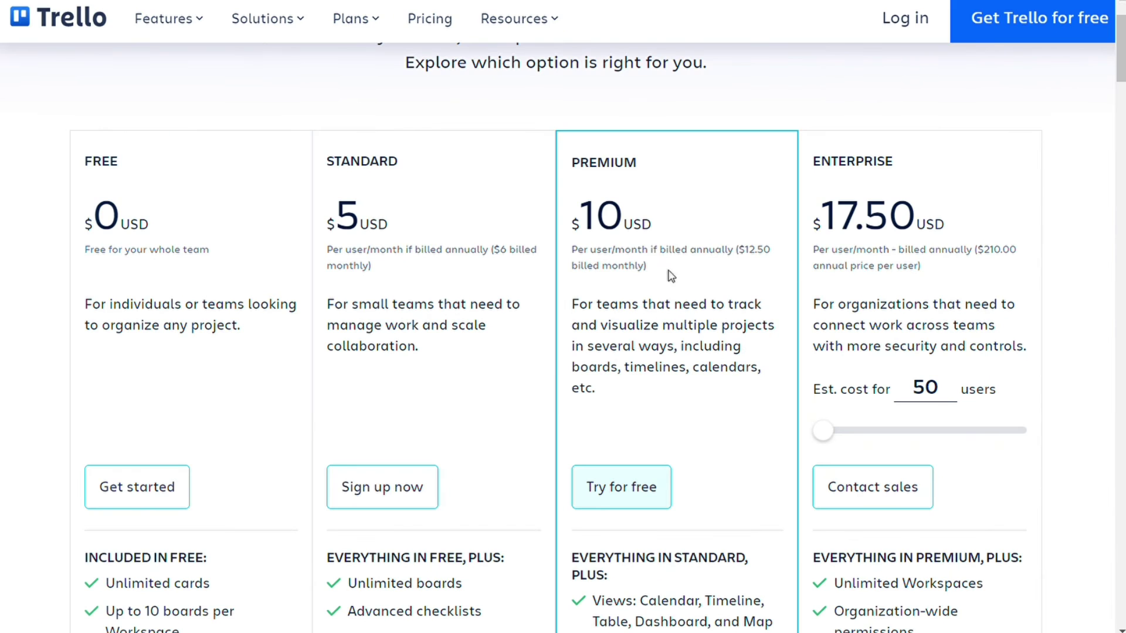
Step: Scroll through Trello's $5 Standard and $10 Premium plan cards and the Compare our plans table
{"action": "scroll", "coordinate": [673, 257], "scroll_direction": "down", "scroll_amount": 4}
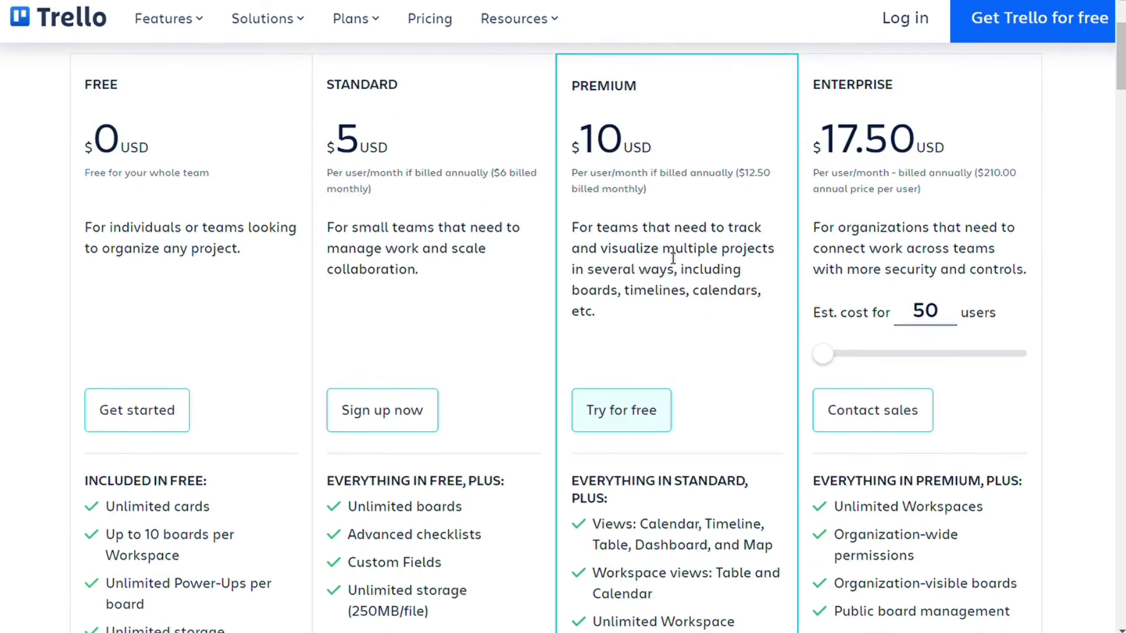
{"action": "scroll", "coordinate": [673, 258], "scroll_direction": "down", "scroll_amount": 2}
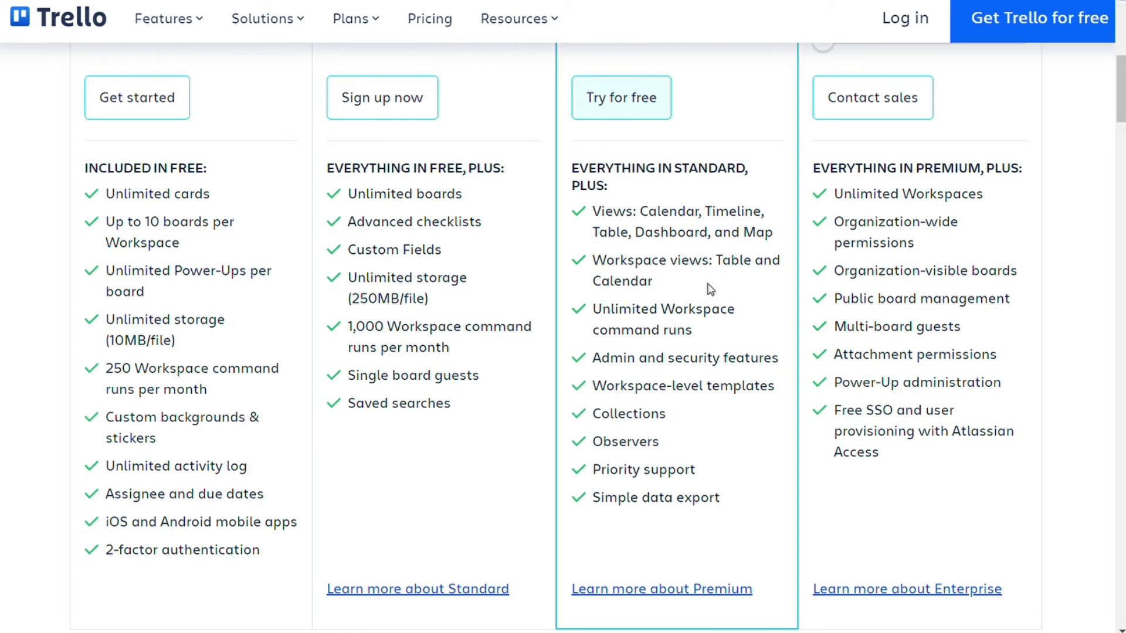
{"action": "scroll", "coordinate": [710, 289], "scroll_direction": "down", "scroll_amount": 3}
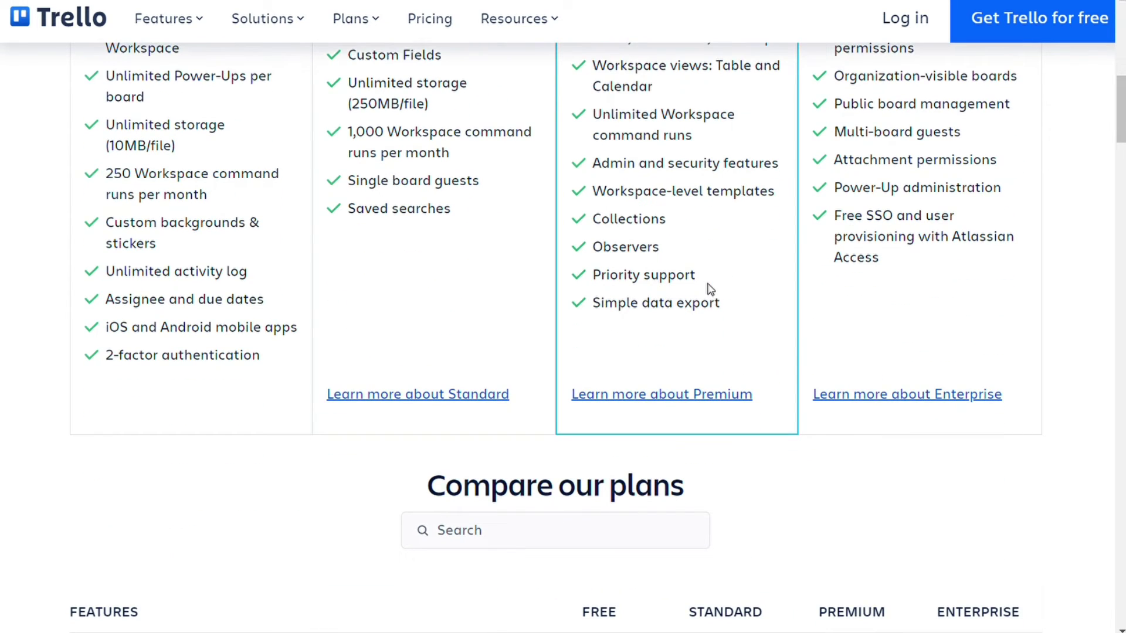
{"action": "scroll", "coordinate": [709, 293], "scroll_direction": "down", "scroll_amount": 10}
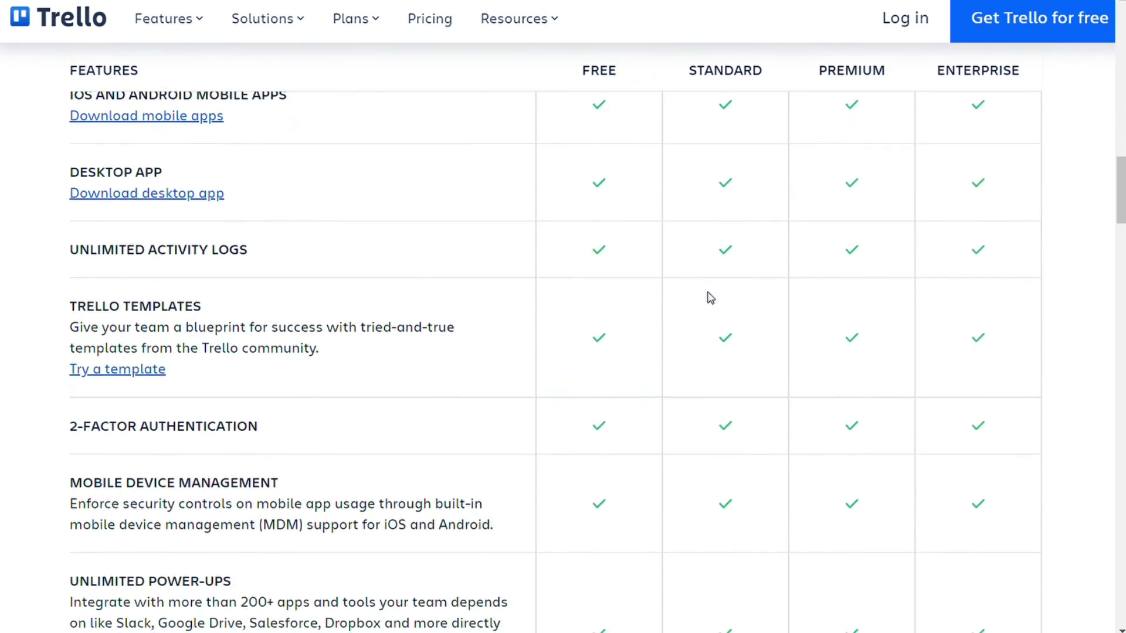
{"action": "scroll", "coordinate": [706, 296], "scroll_direction": "up", "scroll_amount": 7}
{"action": "scroll", "coordinate": [730, 277], "scroll_direction": "up", "scroll_amount": 11}
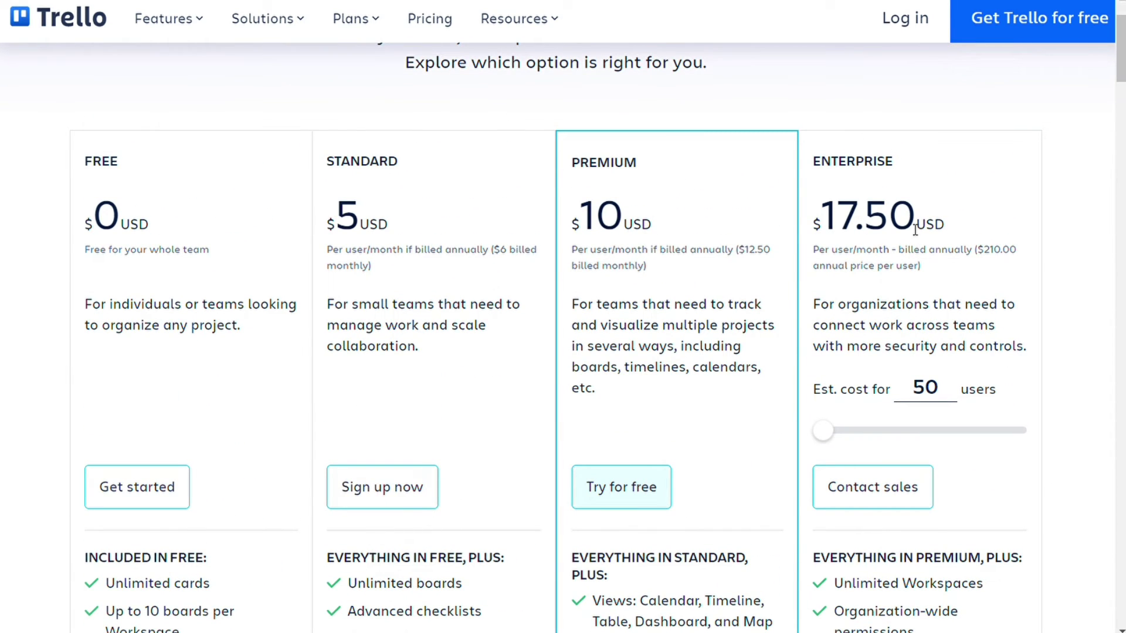
Step: Inspect the Enterprise plan's 50 users estimate field, then scroll on
{"action": "left_click_drag", "start_coordinate": [939, 392], "coordinate": [911, 391]}
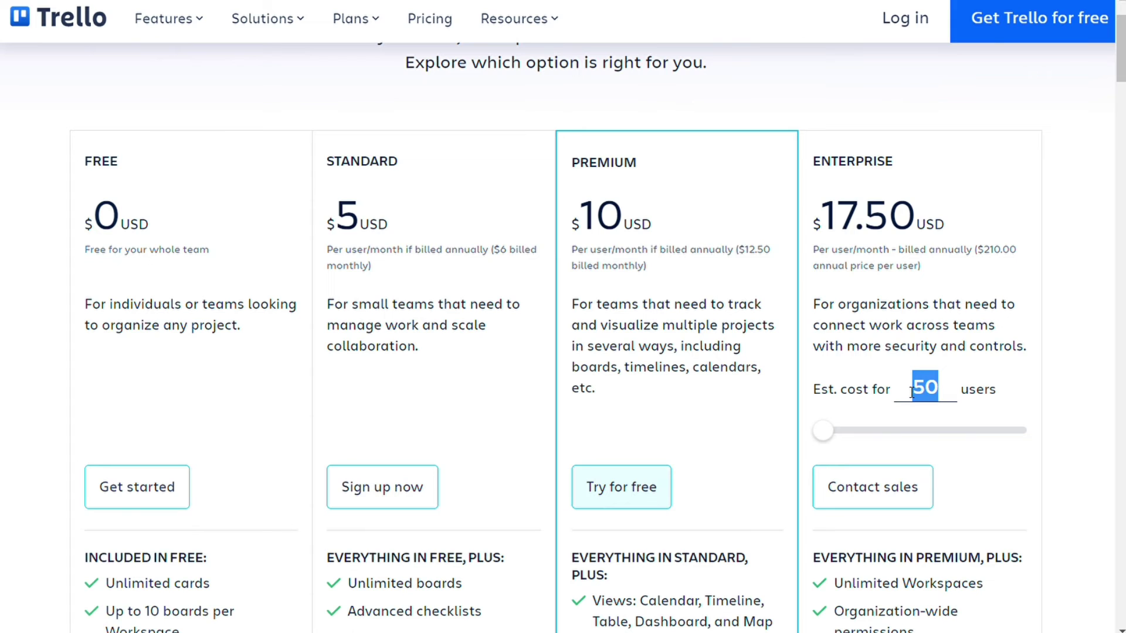
{"action": "left_click", "coordinate": [987, 285]}
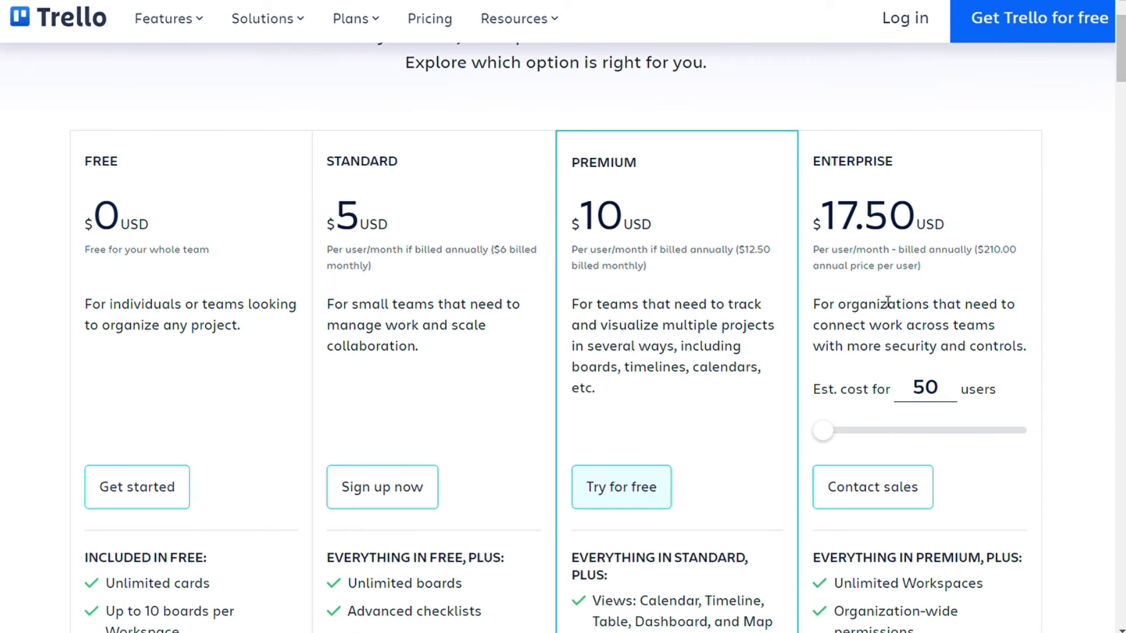
{"action": "scroll", "coordinate": [847, 290], "scroll_direction": "down", "scroll_amount": 5}
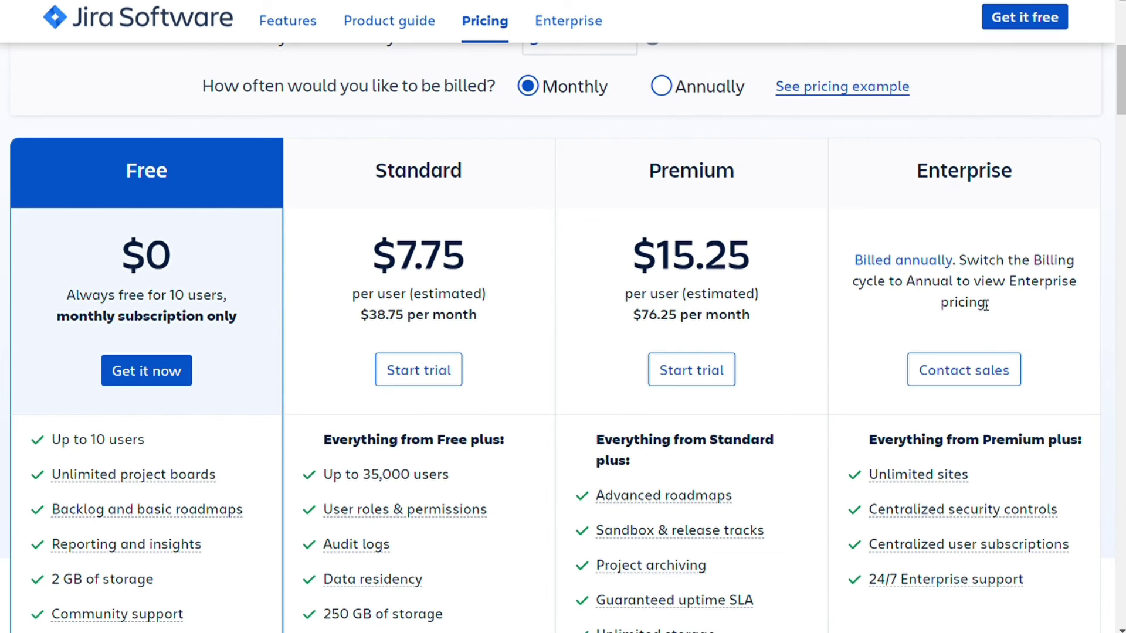
{"action": "left_click_drag", "start_coordinate": [1000, 317], "coordinate": [837, 258]}
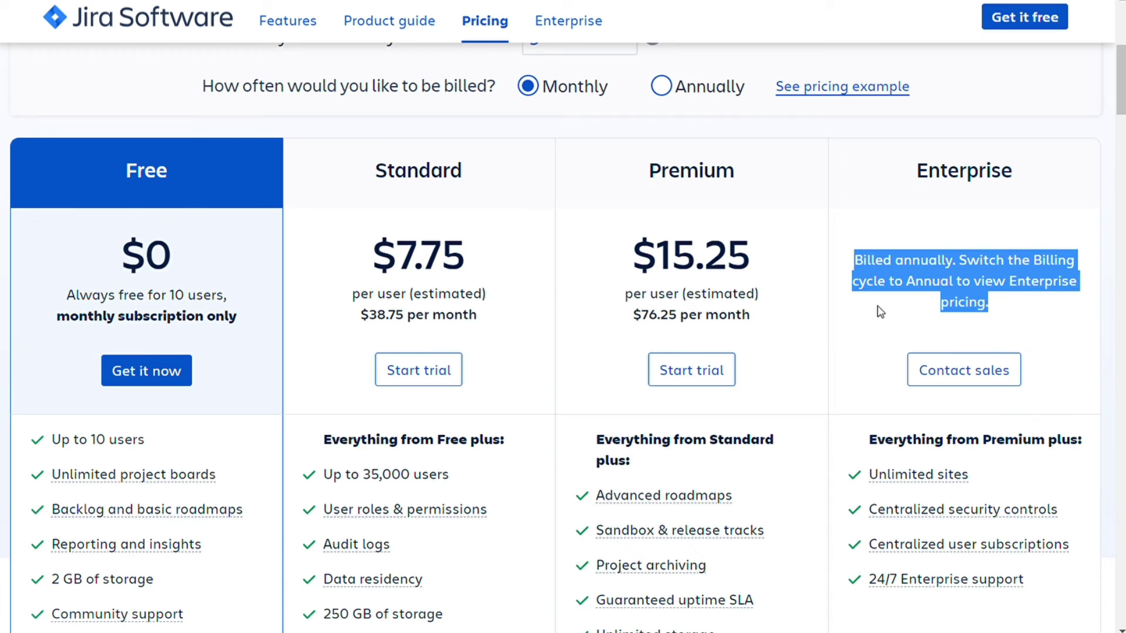
{"action": "left_click", "coordinate": [962, 292]}
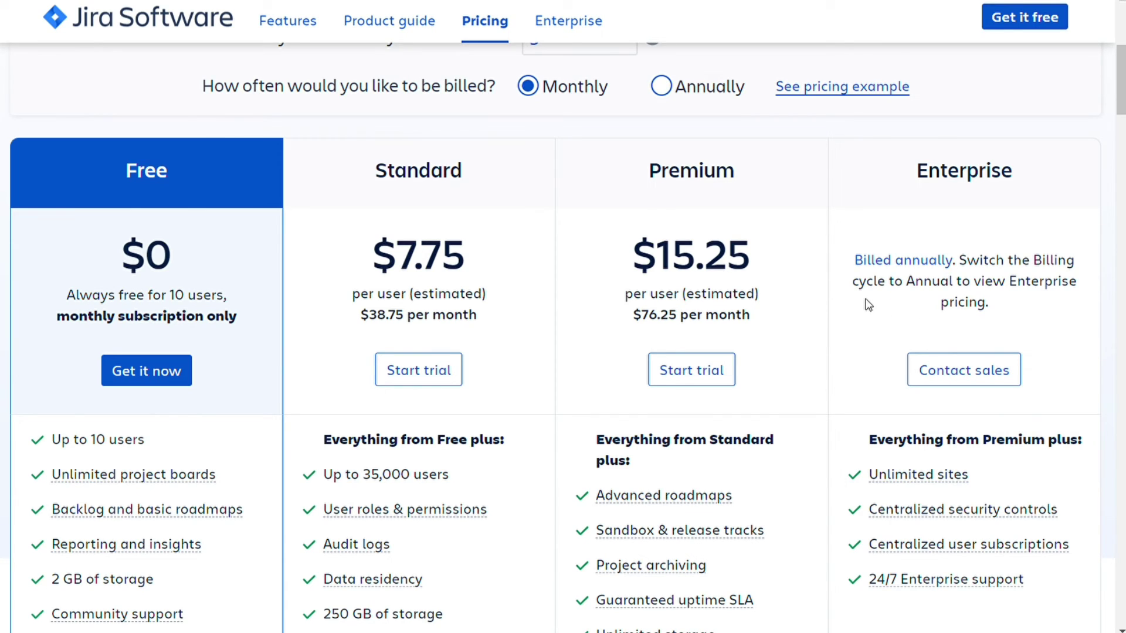
{"action": "scroll", "coordinate": [868, 309], "scroll_direction": "down", "scroll_amount": 3}
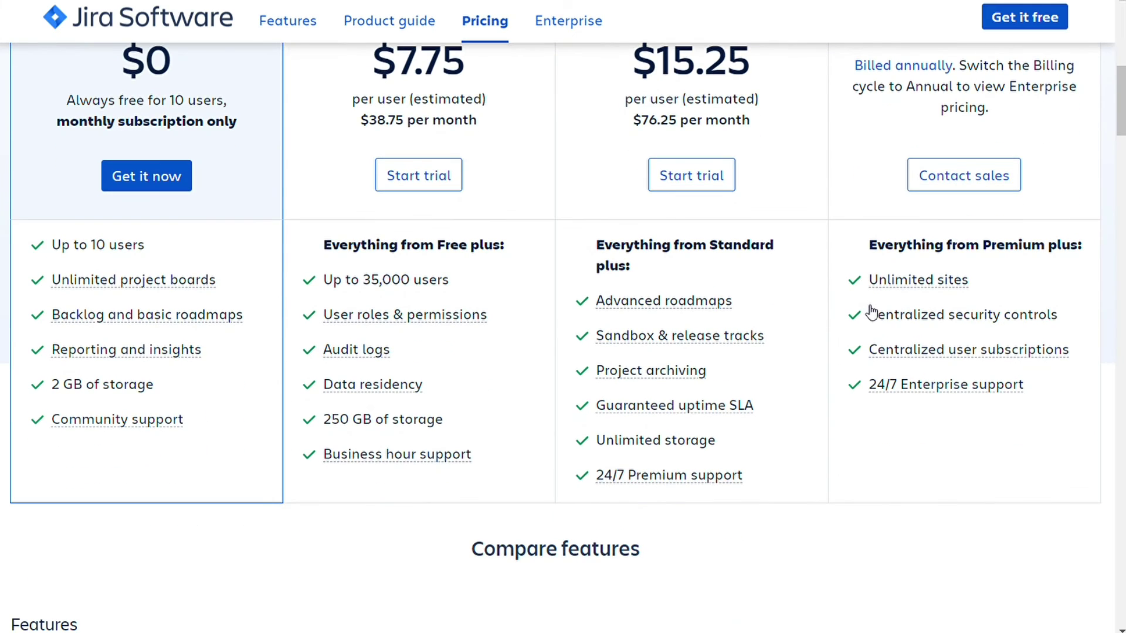
{"action": "scroll", "coordinate": [864, 314], "scroll_direction": "up", "scroll_amount": 9}
{"action": "left_click", "coordinate": [734, 241]}
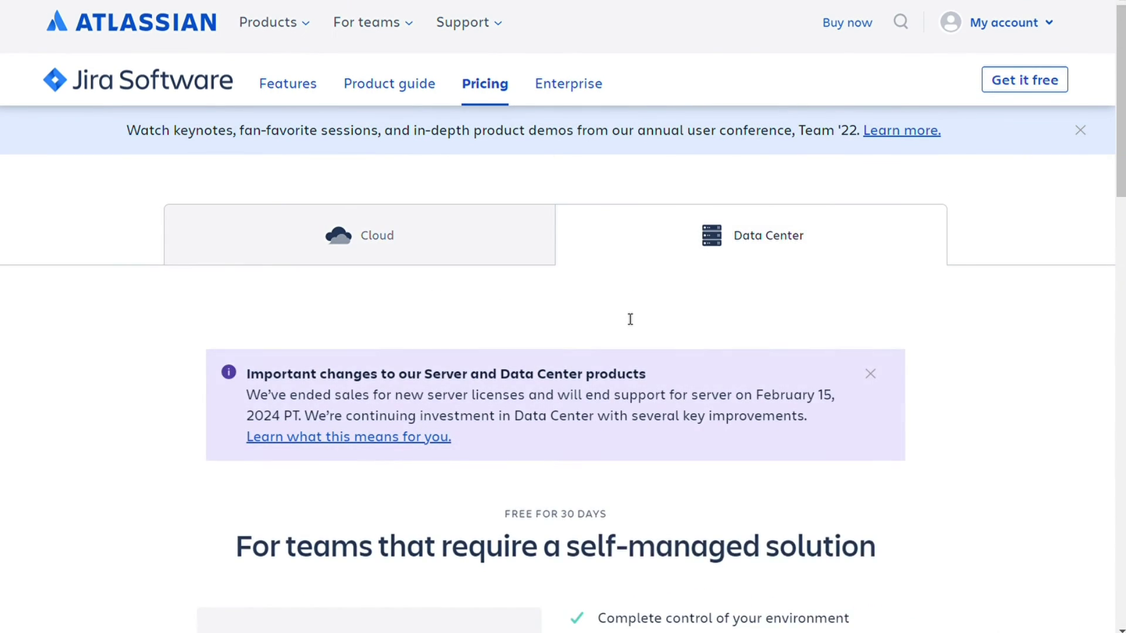
{"action": "scroll", "coordinate": [520, 346], "scroll_direction": "down", "scroll_amount": 6}
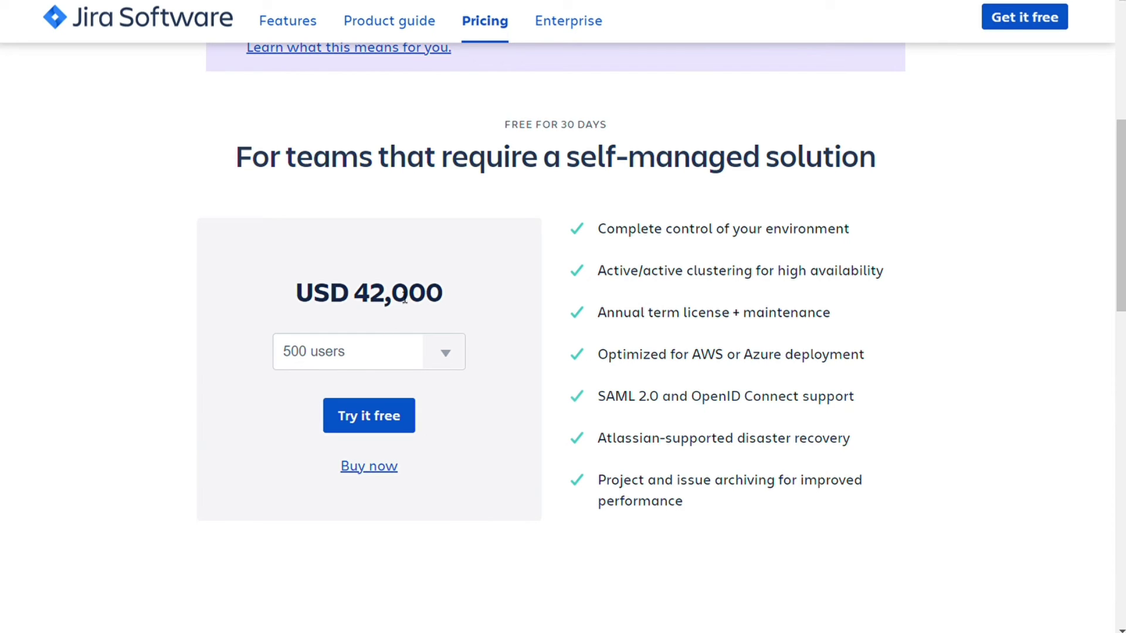
{"action": "left_click", "coordinate": [445, 355]}
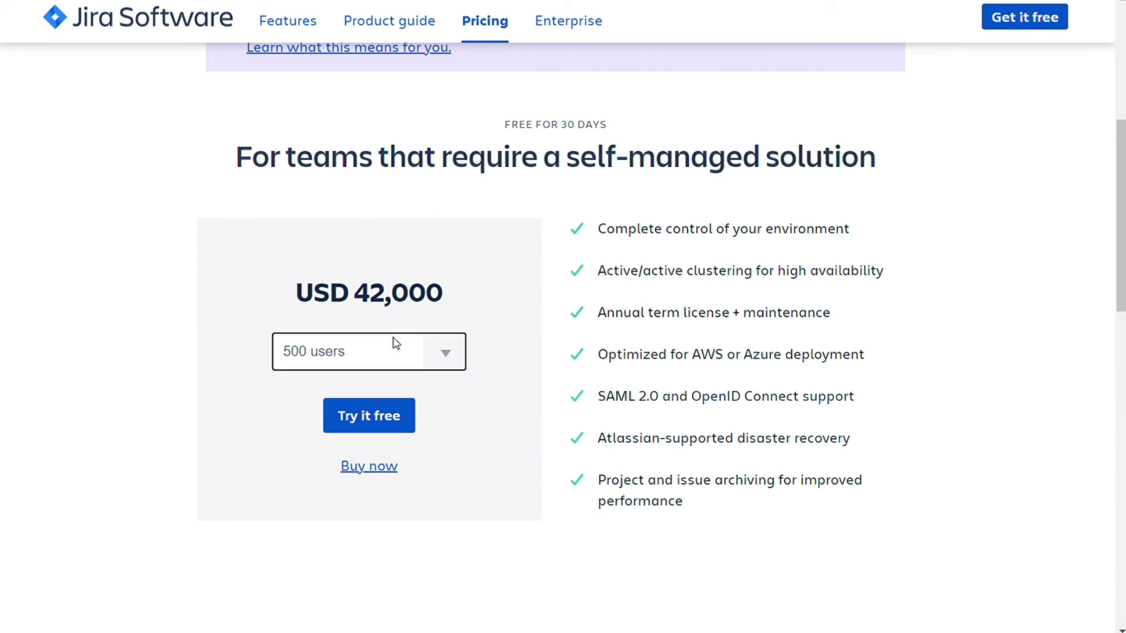
{"action": "left_click", "coordinate": [373, 235]}
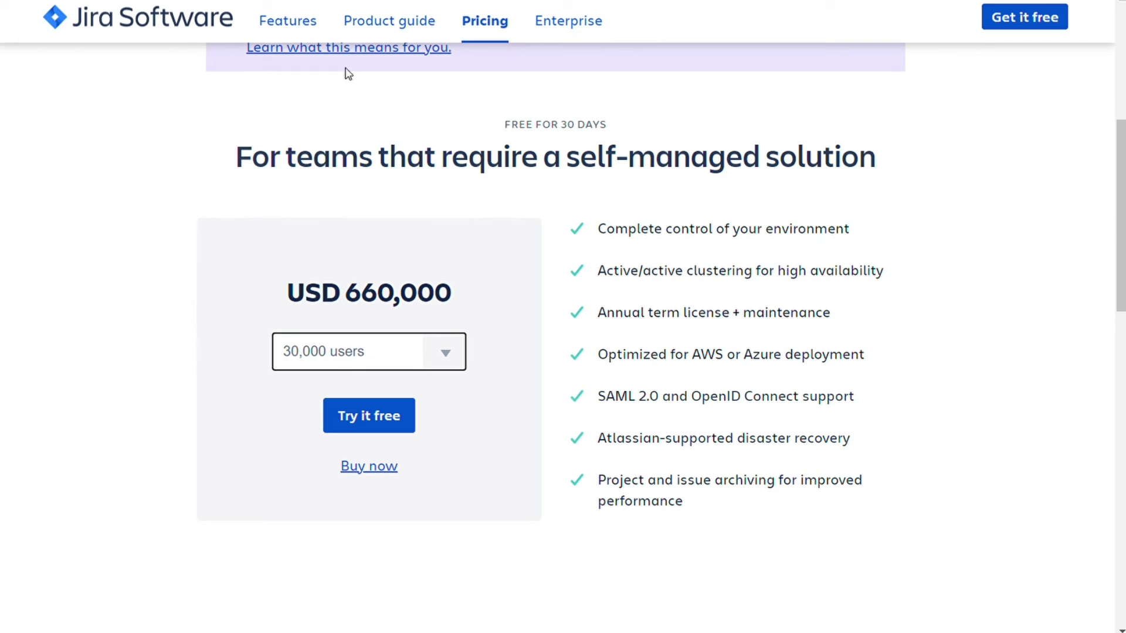
{"action": "key", "text": "Home"}
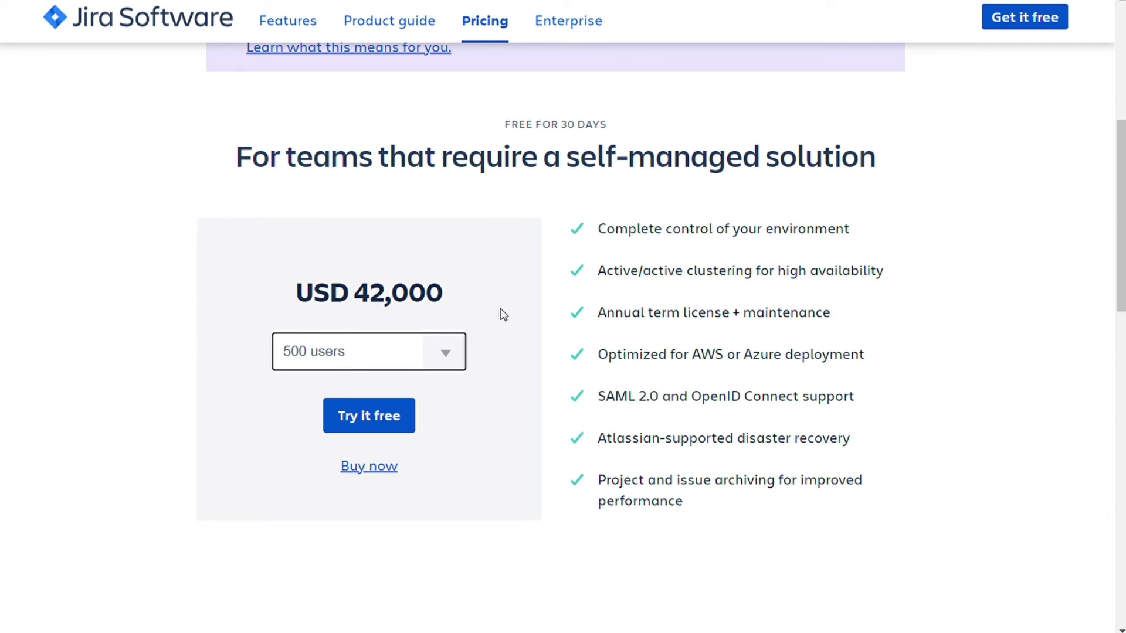
{"action": "scroll", "coordinate": [502, 307], "scroll_direction": "up", "scroll_amount": 3}
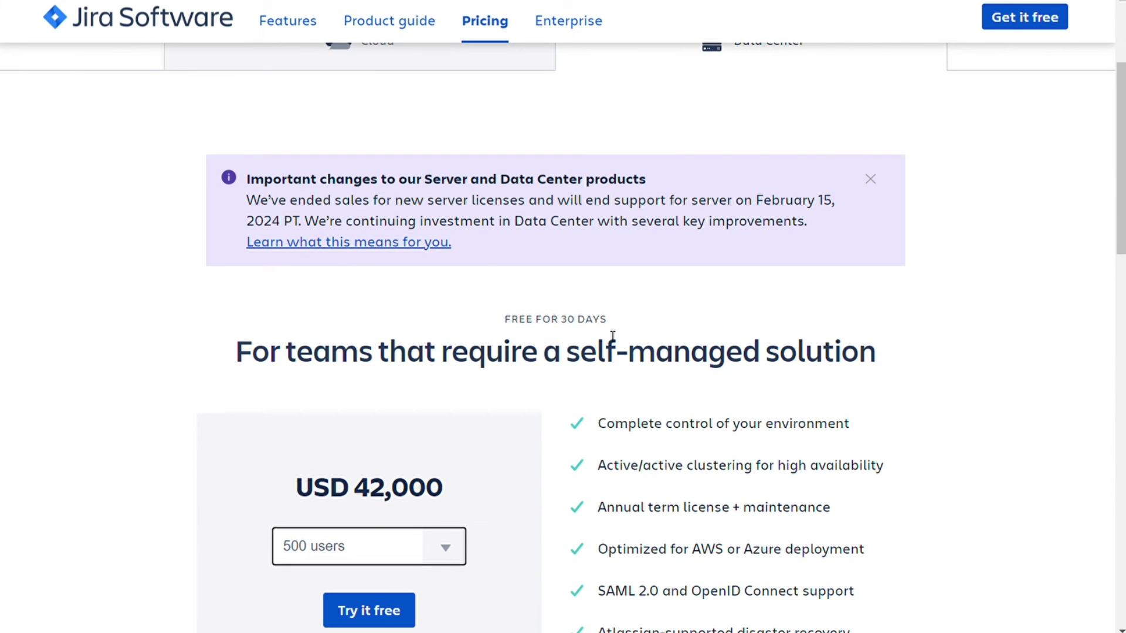
{"action": "left_click_drag", "start_coordinate": [612, 335], "coordinate": [534, 321]}
{"action": "left_click", "coordinate": [622, 324]}
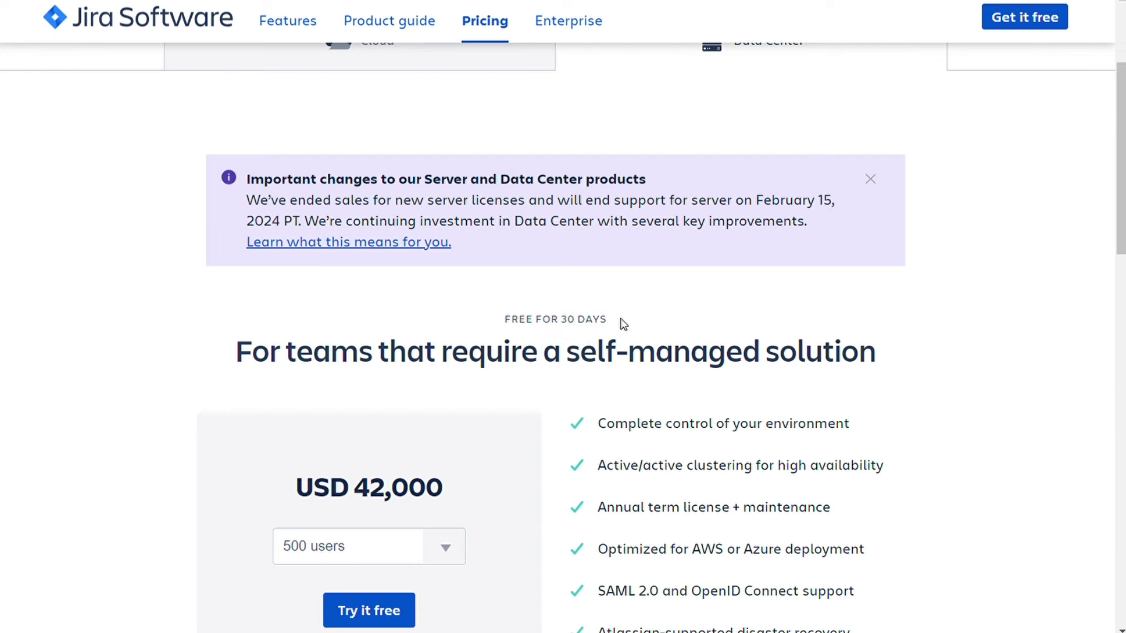
{"action": "scroll", "coordinate": [586, 311], "scroll_direction": "up", "scroll_amount": 4}
{"action": "left_click", "coordinate": [420, 241]}
{"action": "scroll", "coordinate": [381, 305], "scroll_direction": "down", "scroll_amount": 5}
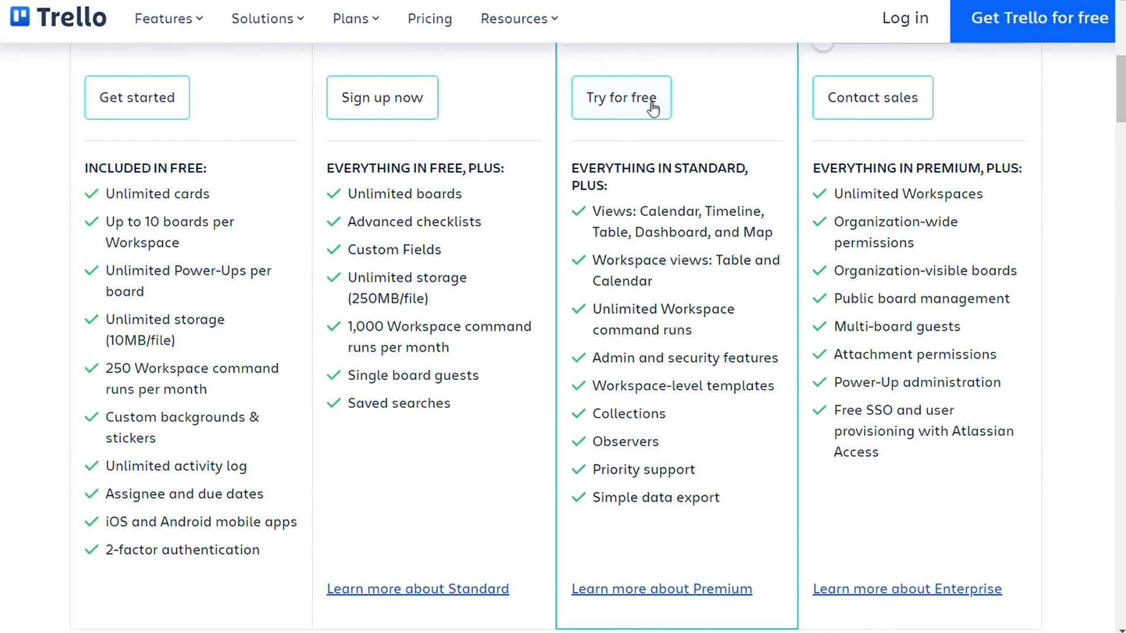
Step: Scroll back up to the top of Trello's pricing page
{"action": "scroll", "coordinate": [624, 193], "scroll_direction": "up", "scroll_amount": 2}
{"action": "scroll", "coordinate": [626, 199], "scroll_direction": "up", "scroll_amount": 3}
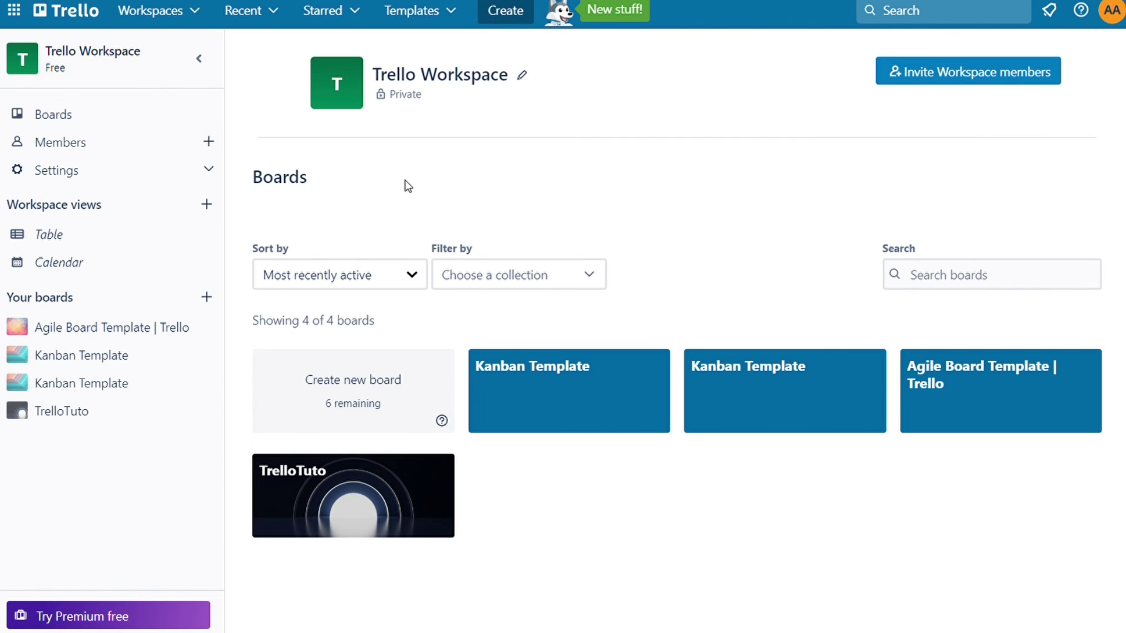
Step: Find Agile Board Template | Trello under Templates and open it from Your boards
{"action": "left_click", "coordinate": [449, 21]}
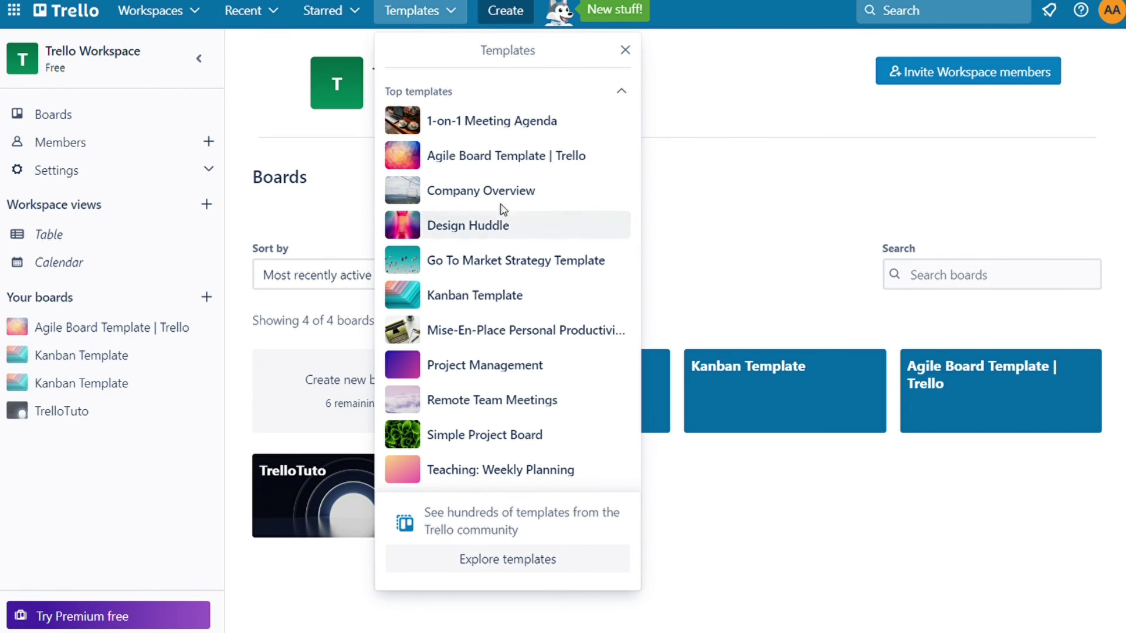
{"action": "left_click", "coordinate": [475, 155]}
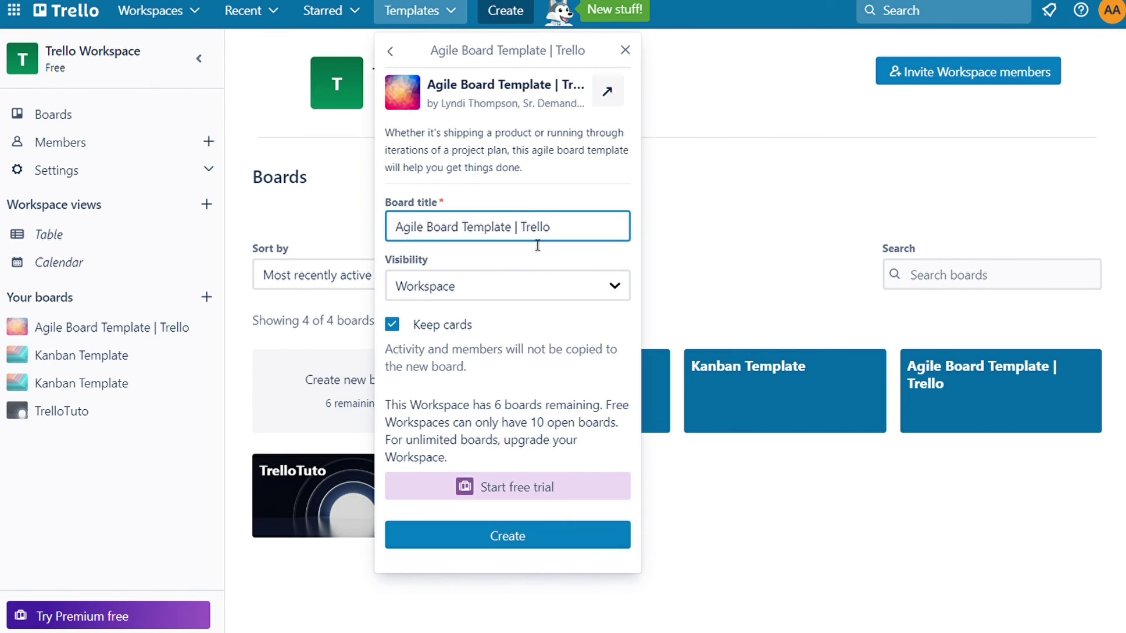
{"action": "left_click", "coordinate": [157, 328]}
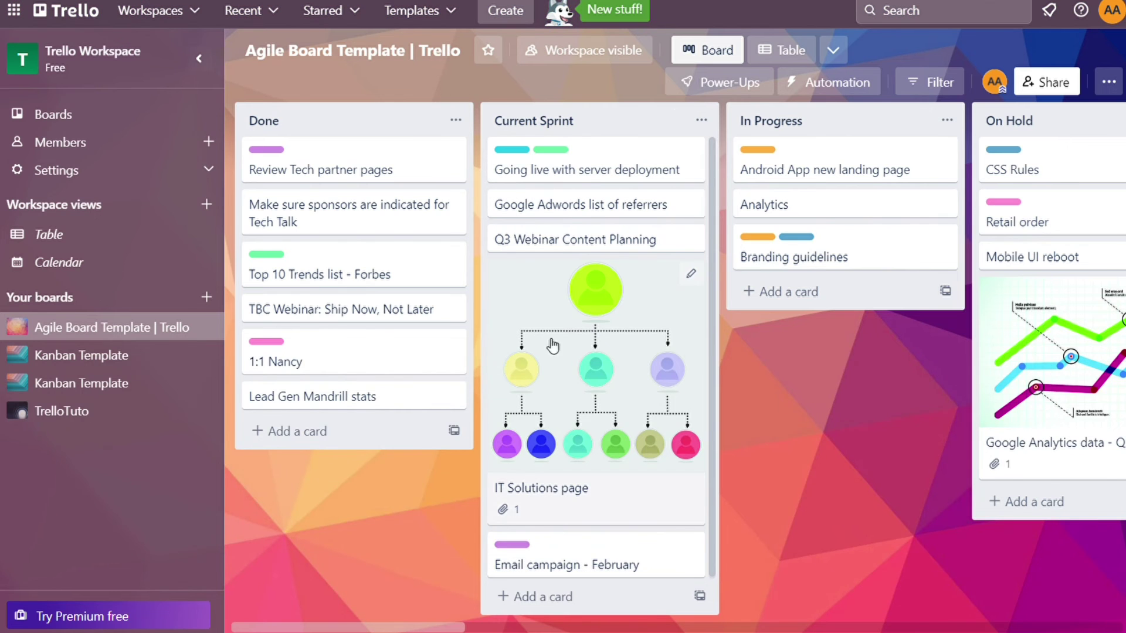
Step: Collapse the workspace sidebar to reveal Next-up, then start and cancel a Current Sprint card
{"action": "left_click", "coordinate": [199, 58]}
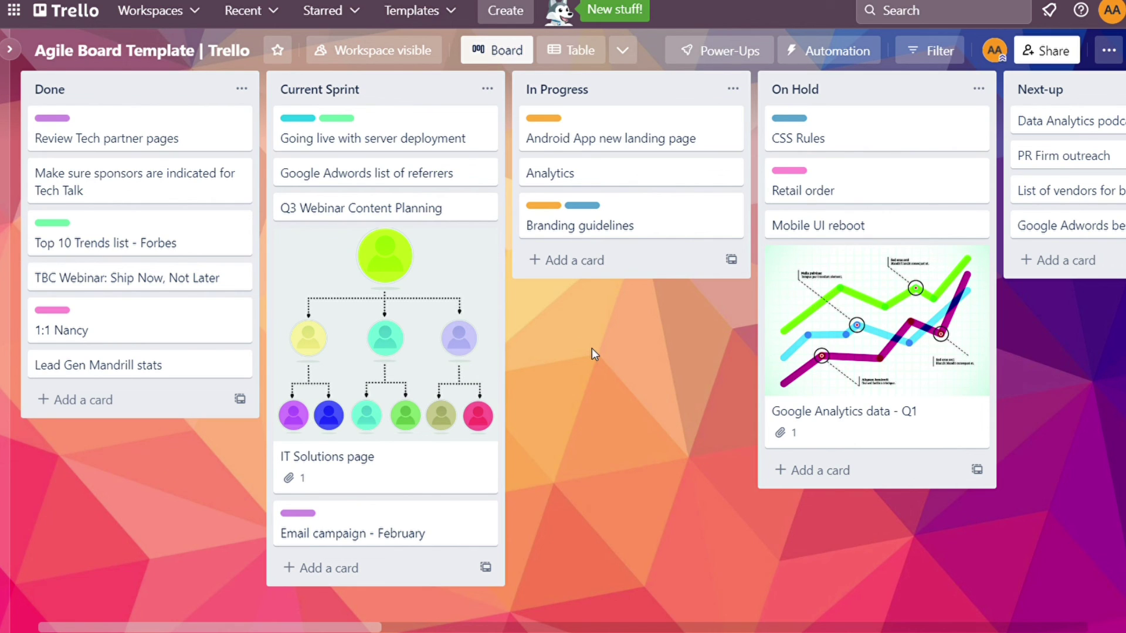
{"action": "left_click", "coordinate": [358, 567]}
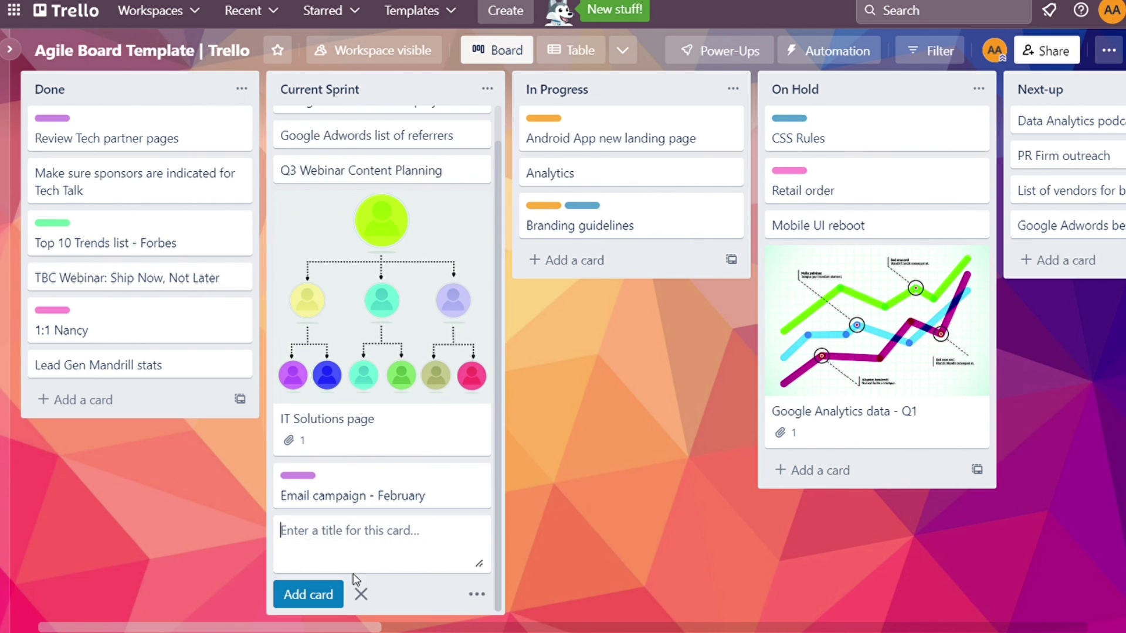
{"action": "left_click", "coordinate": [361, 594]}
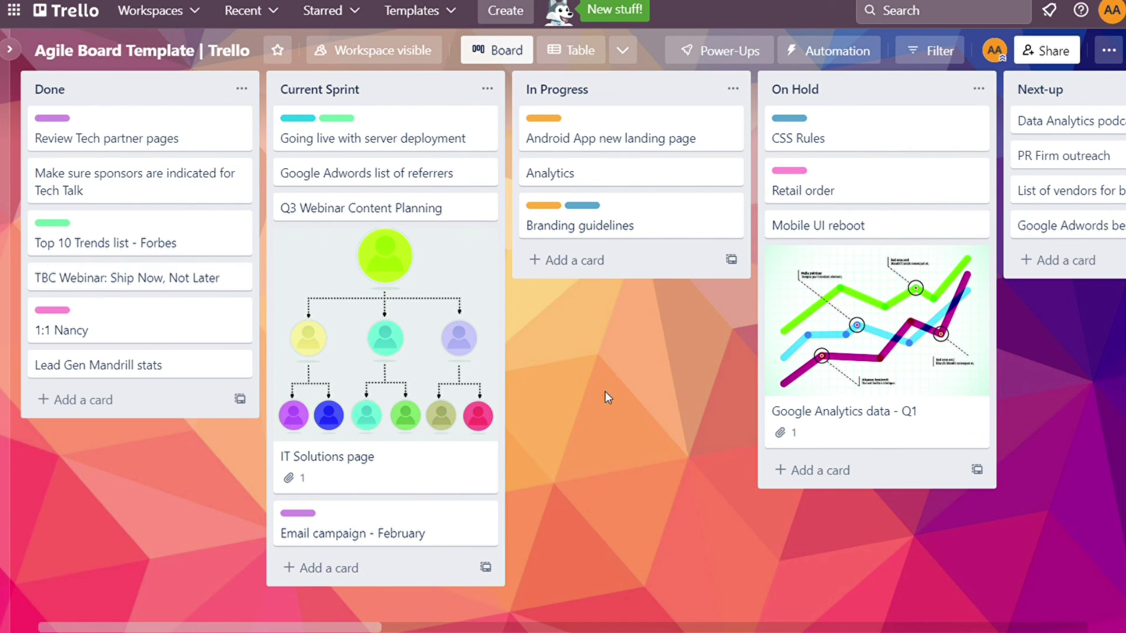